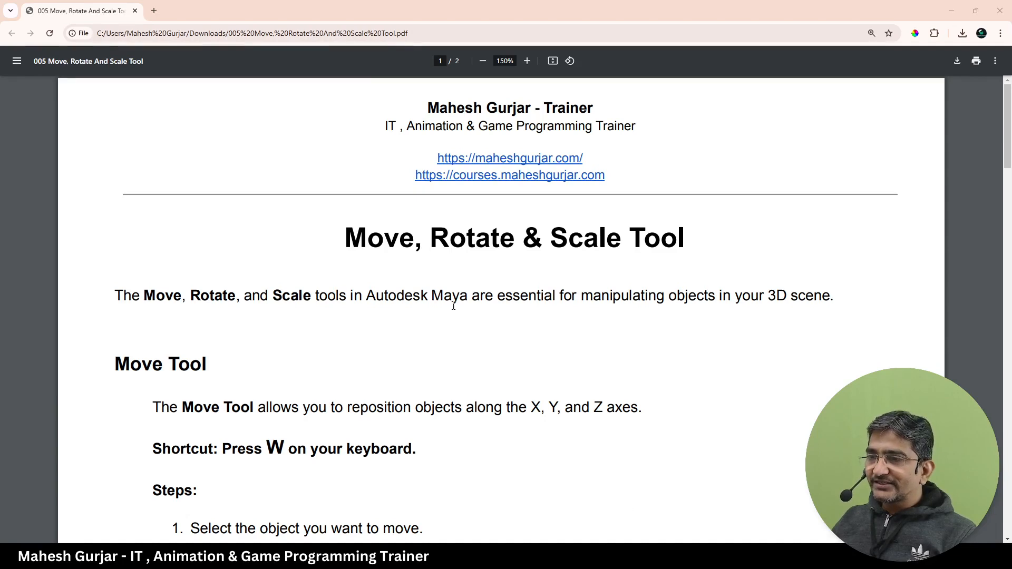
# Step: Read the PDF's introduction to the Move, Rotate and Scale tools, up to the Move Tool section
pyautogui.moveTo(345, 237); pyautogui.dragTo(400, 237)
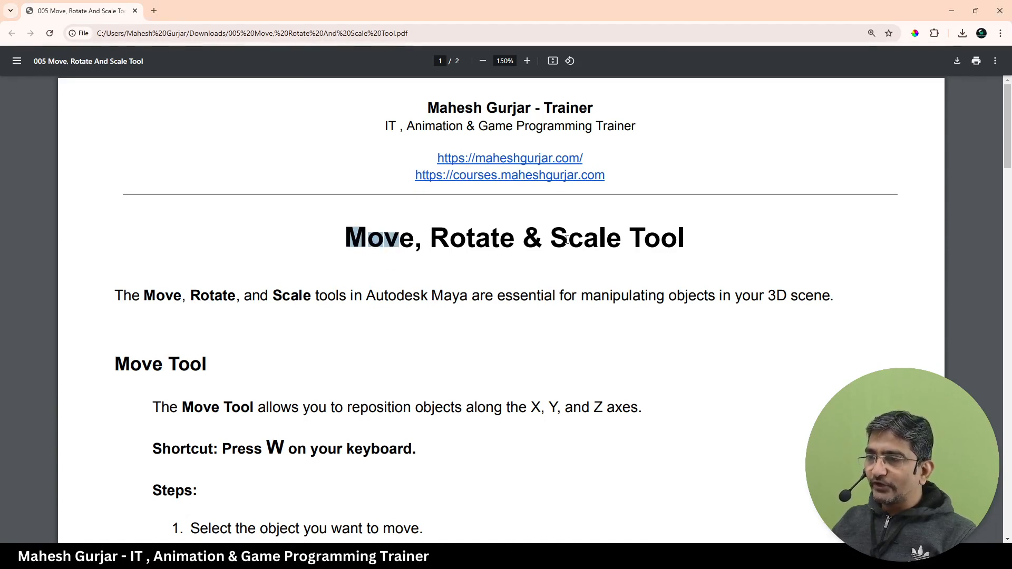
pyautogui.moveTo(550, 239); pyautogui.dragTo(684, 237)
pyautogui.click(127, 305)
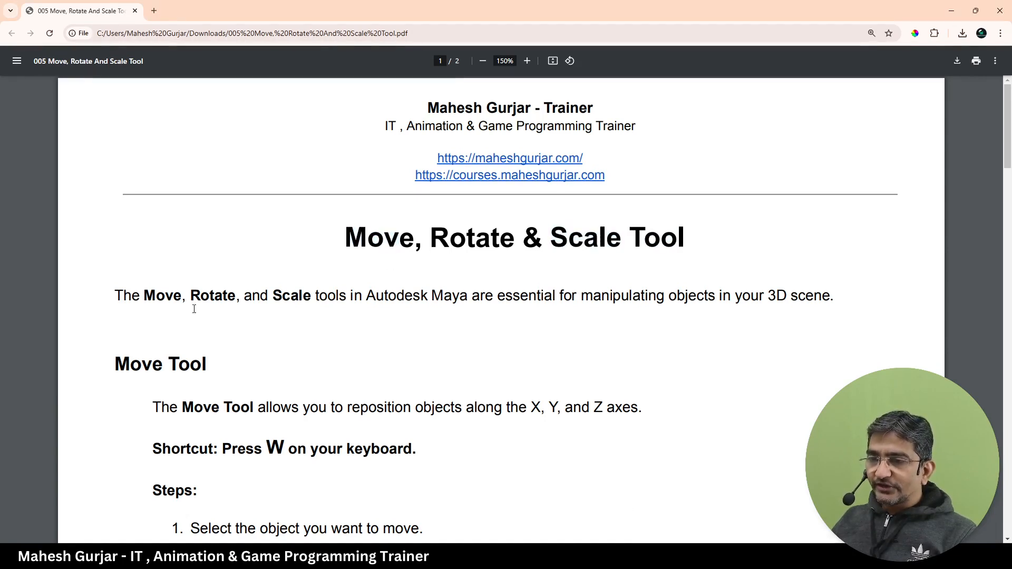
pyautogui.moveTo(145, 295); pyautogui.dragTo(467, 295)
pyautogui.doubleClick(537, 296)
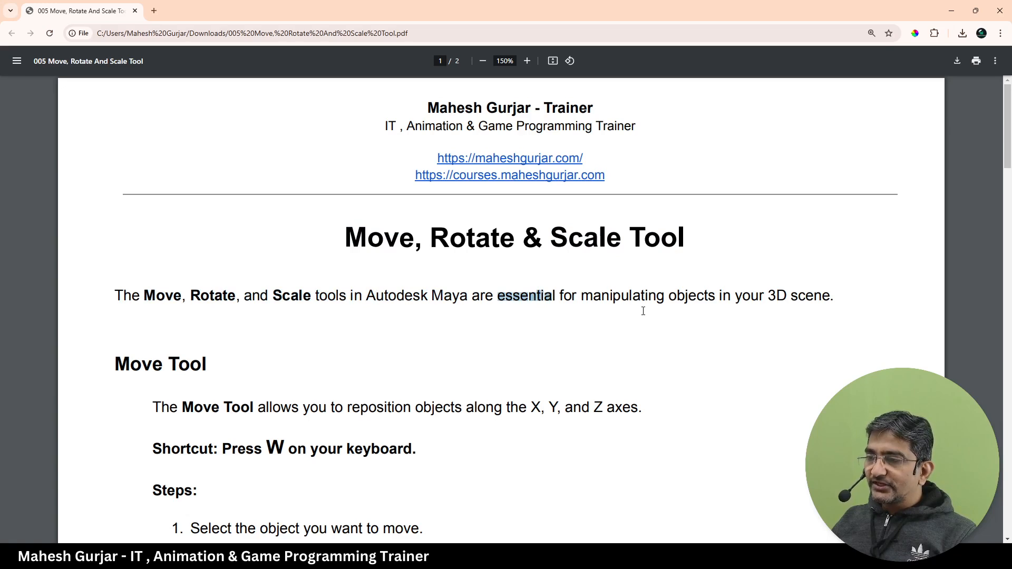
pyautogui.moveTo(574, 296); pyautogui.dragTo(837, 292)
pyautogui.click(720, 336)
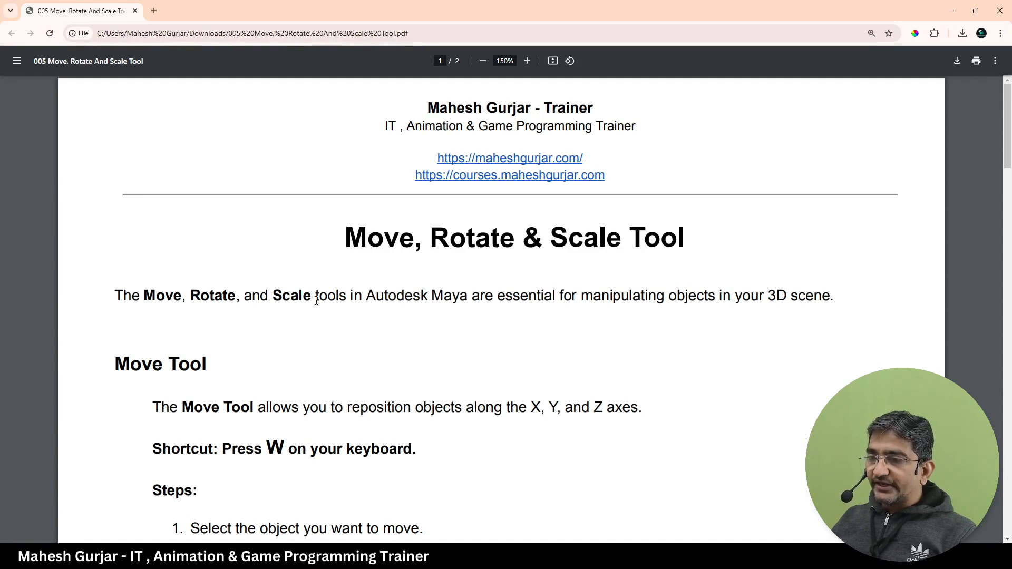
pyautogui.moveTo(312, 295); pyautogui.dragTo(116, 296)
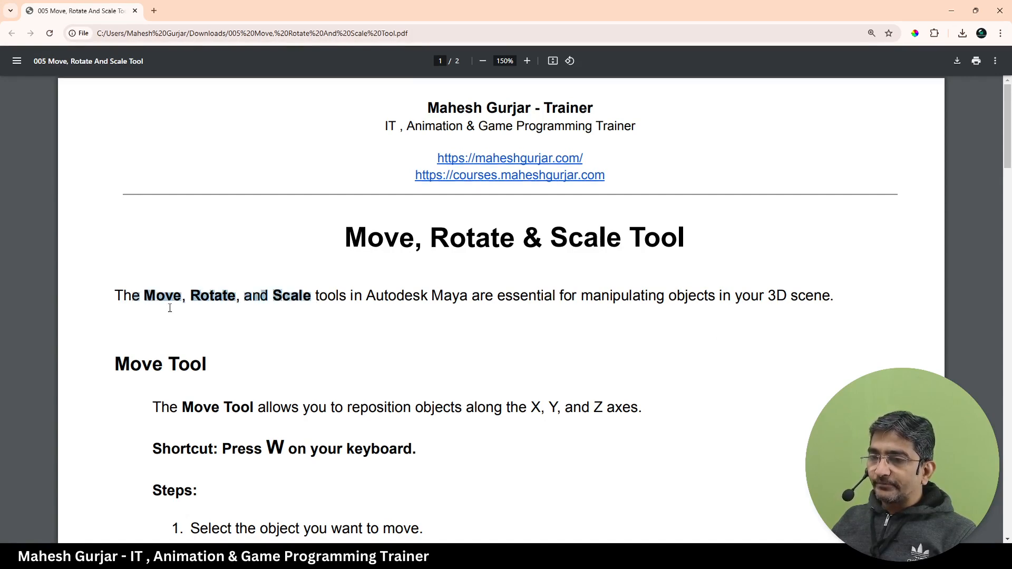
pyautogui.click(236, 329)
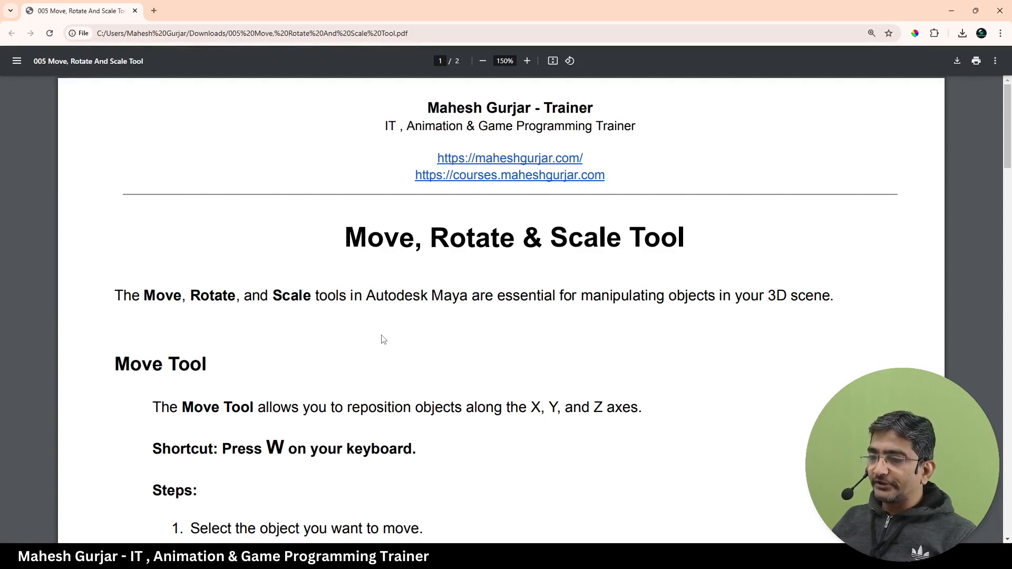
pyautogui.scroll(-2, 364, 353)
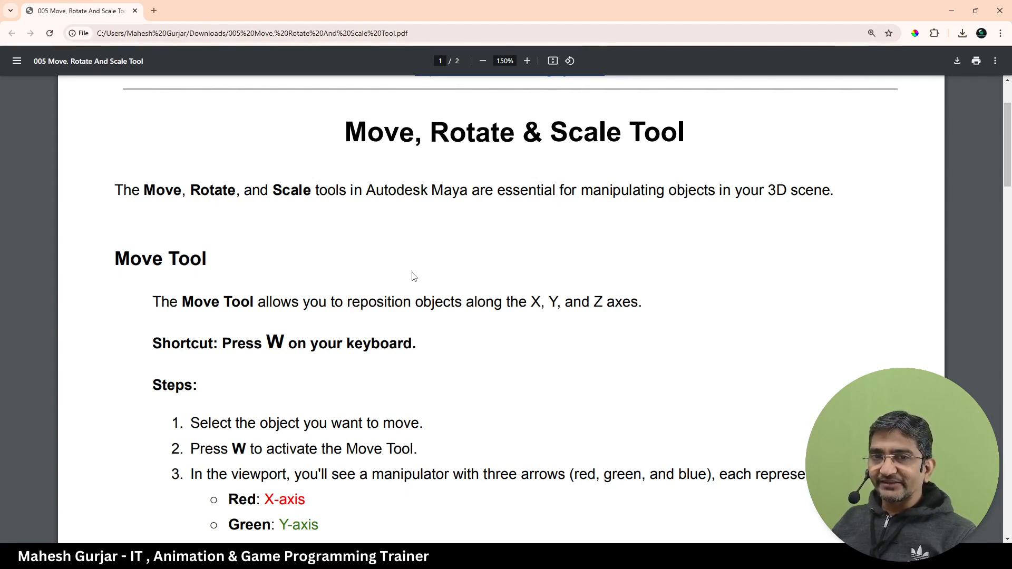
# Step: Switch to Maya and look over the available polygon primitives and the curve and surface creation tools
pyautogui.hotkey('alt', 'Tab')
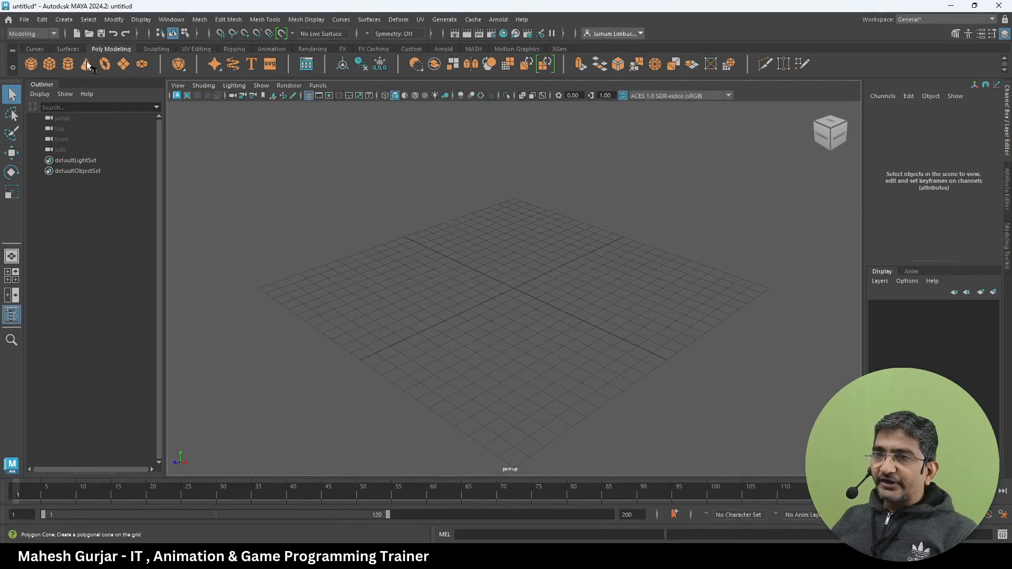
pyautogui.click(65, 22)
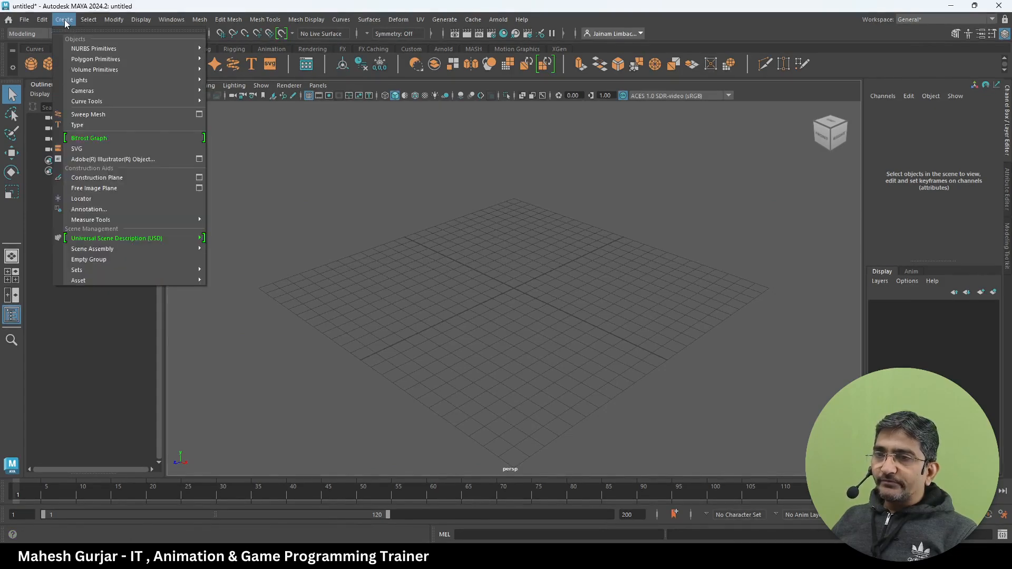
pyautogui.moveTo(105, 61)
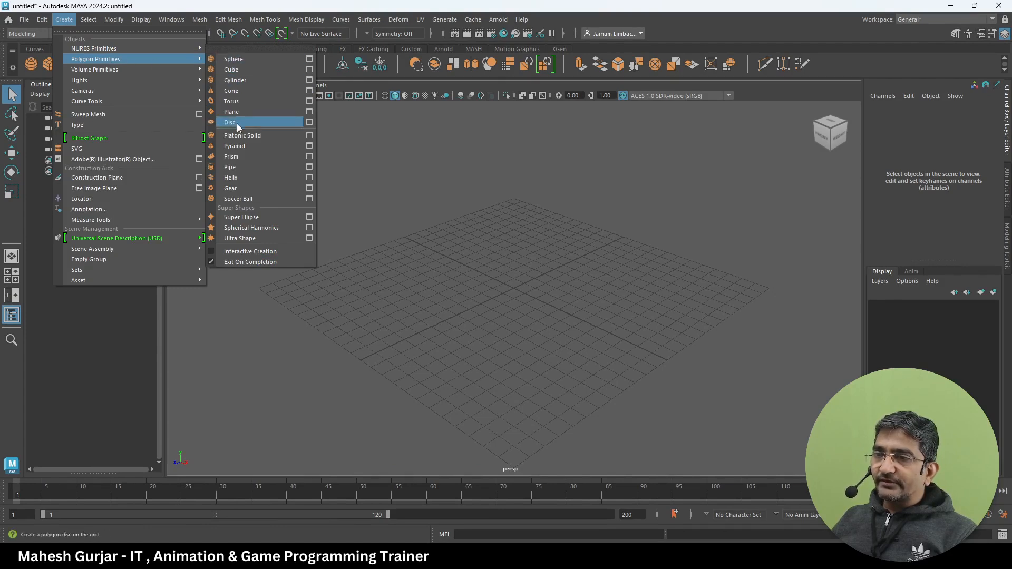
pyautogui.click(410, 176)
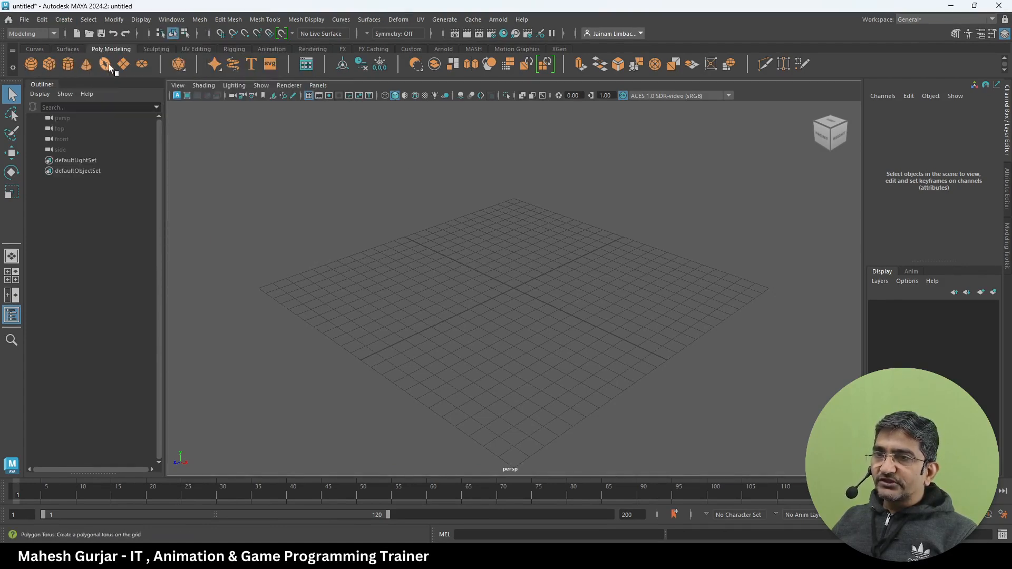
pyautogui.click(41, 48)
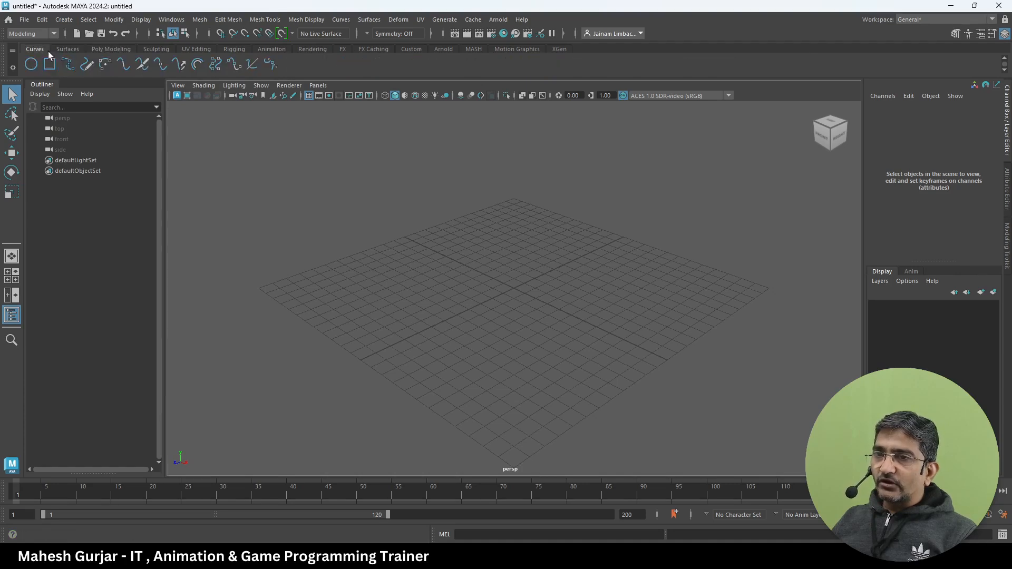
pyautogui.click(66, 49)
pyautogui.click(108, 48)
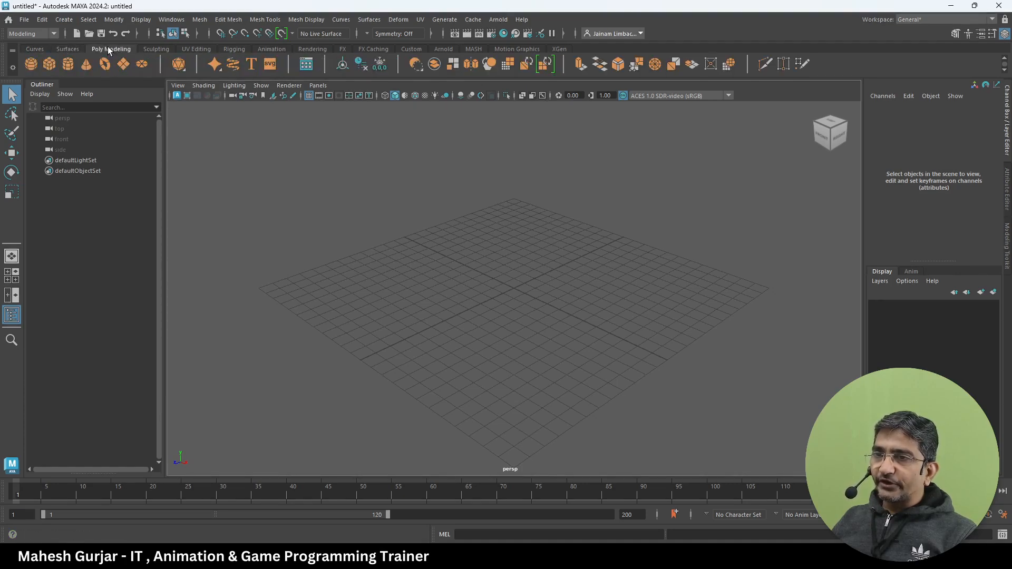
# Step: Create a polygon cube at the grid's origin and hide the Outliner and Channel Box to enlarge the viewport
pyautogui.click(49, 63)
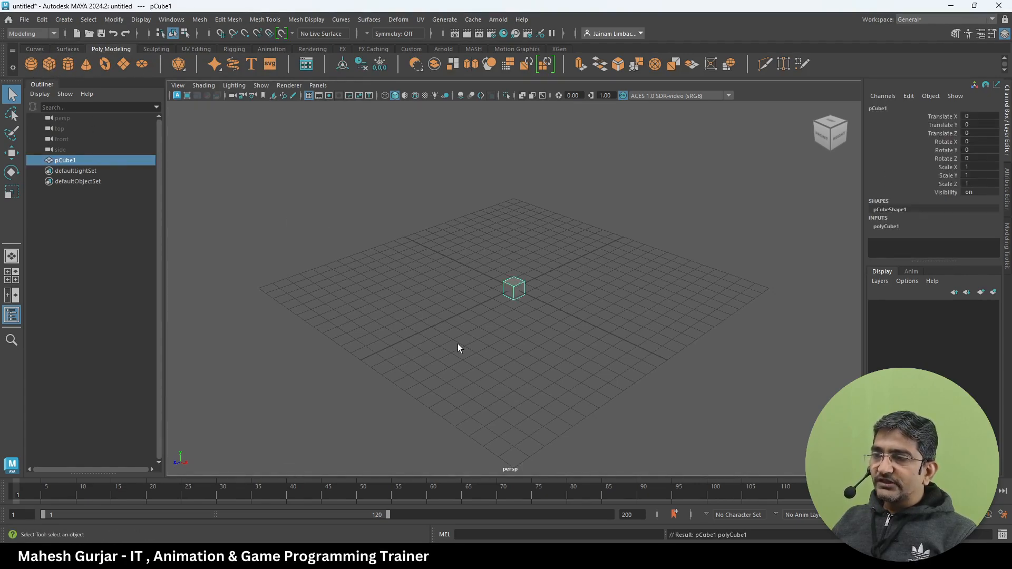
pyautogui.press('f')
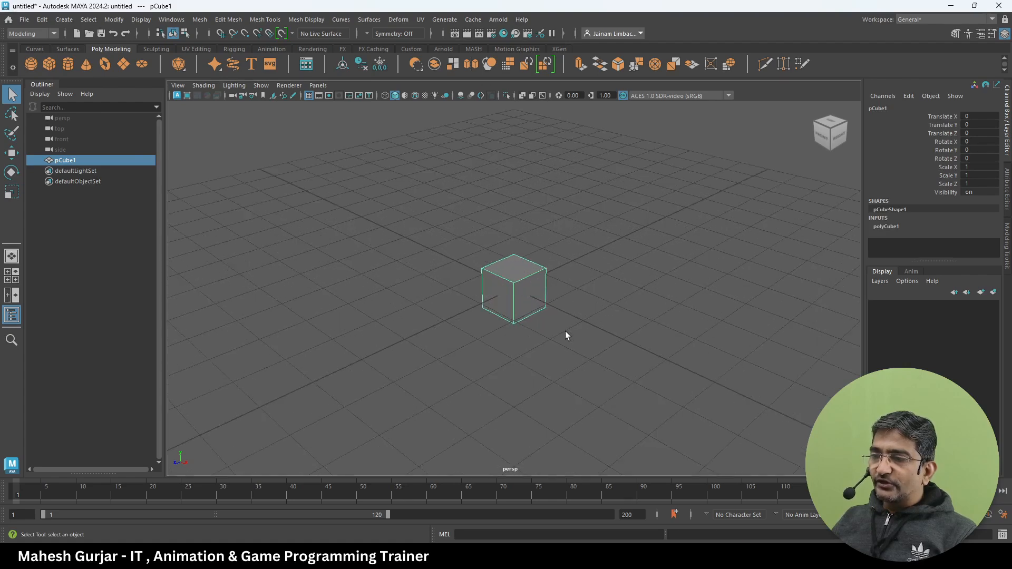
pyautogui.scroll(-5, 562, 329)
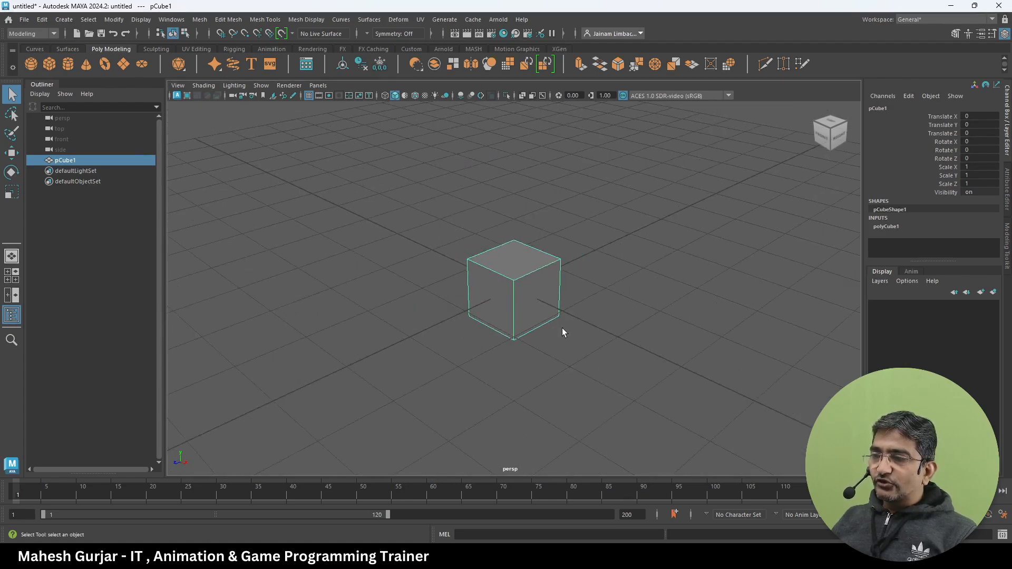
pyautogui.scroll(-3, 562, 328)
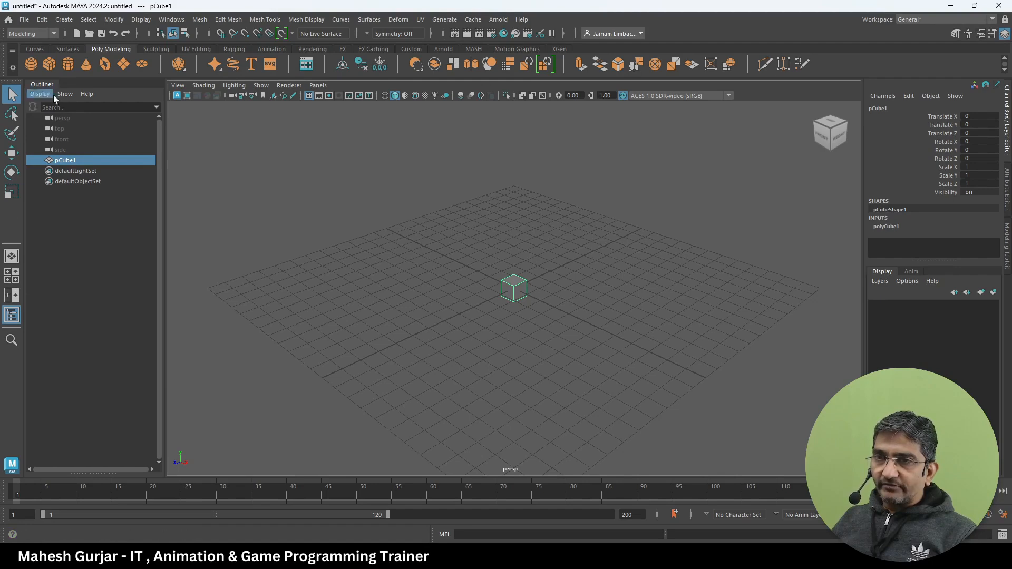
pyautogui.click(12, 316)
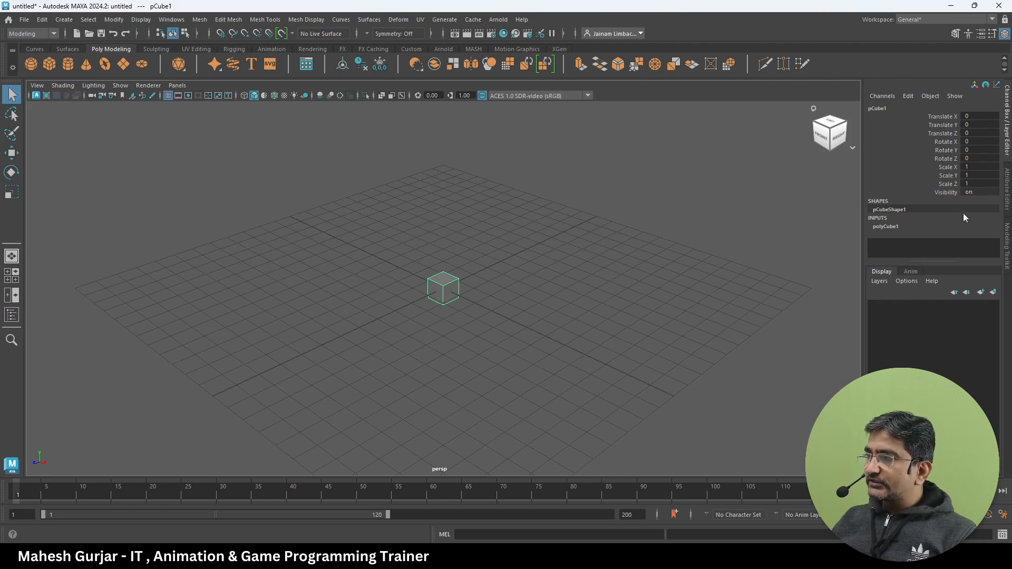
pyautogui.click(1008, 125)
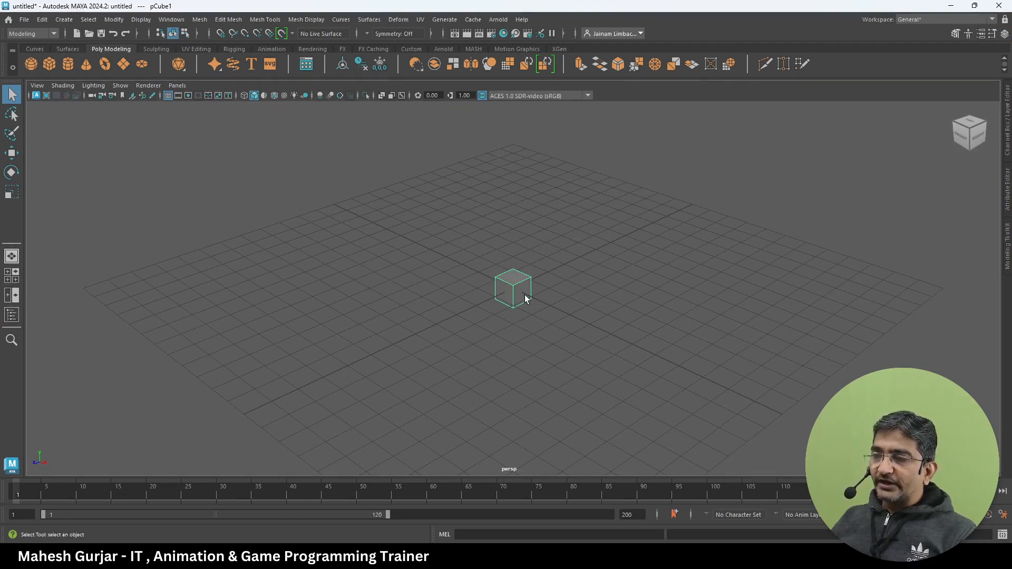
# Step: Activate the Move tool on the cube and compare its manipulator with the view axis indicator from the front and home views
pyautogui.click(12, 154)
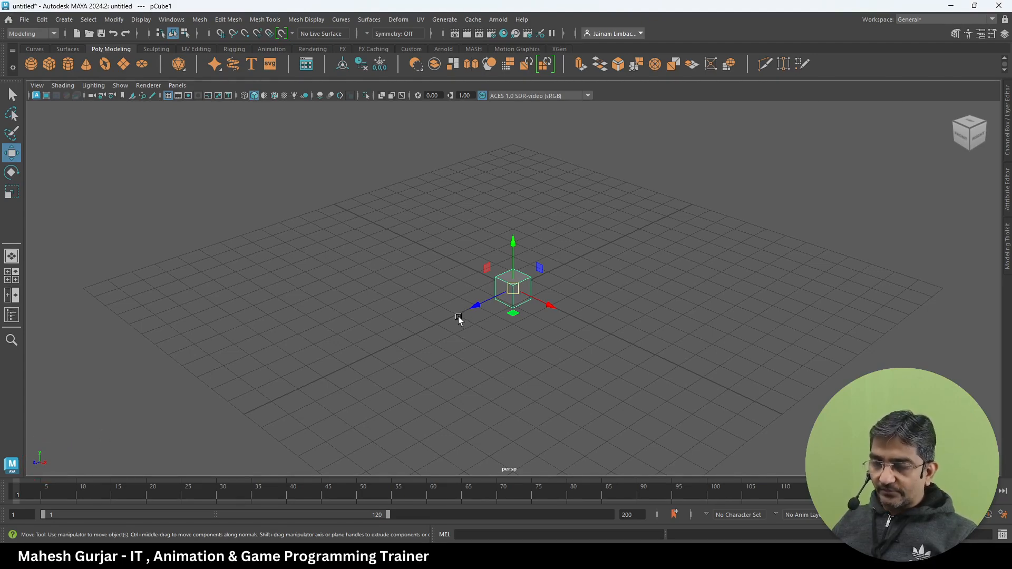
pyautogui.keyDown('alt'); pyautogui.moveTo(438, 318); pyautogui.dragTo(506, 317); pyautogui.keyUp('alt')
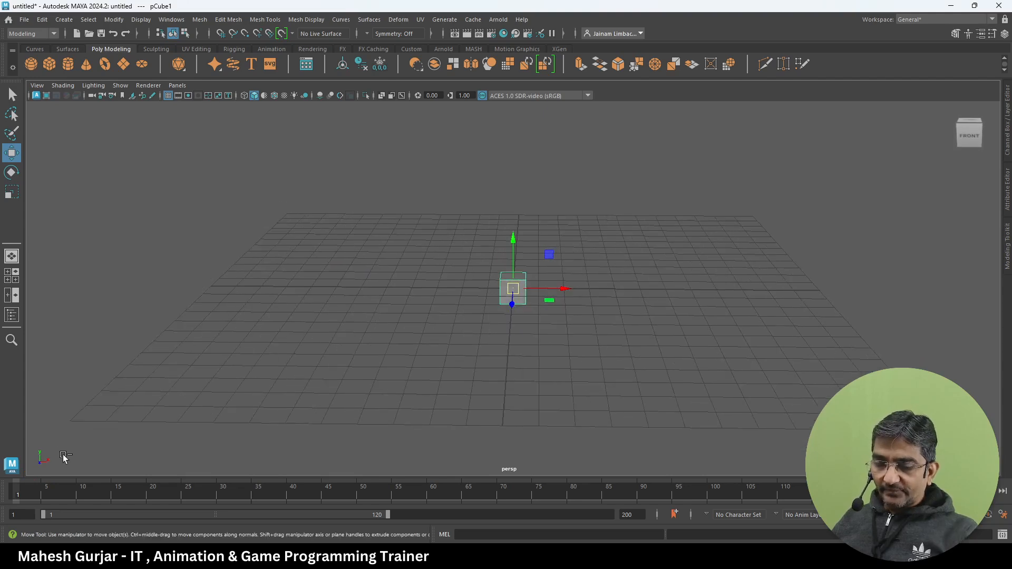
pyautogui.moveTo(42, 441); pyautogui.dragTo(52, 443)
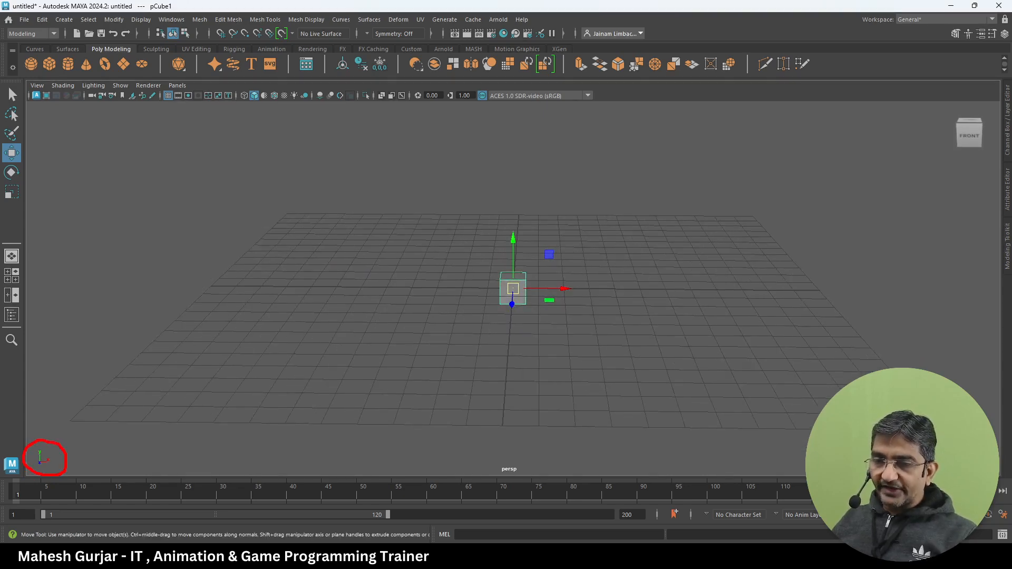
pyautogui.press('Escape')
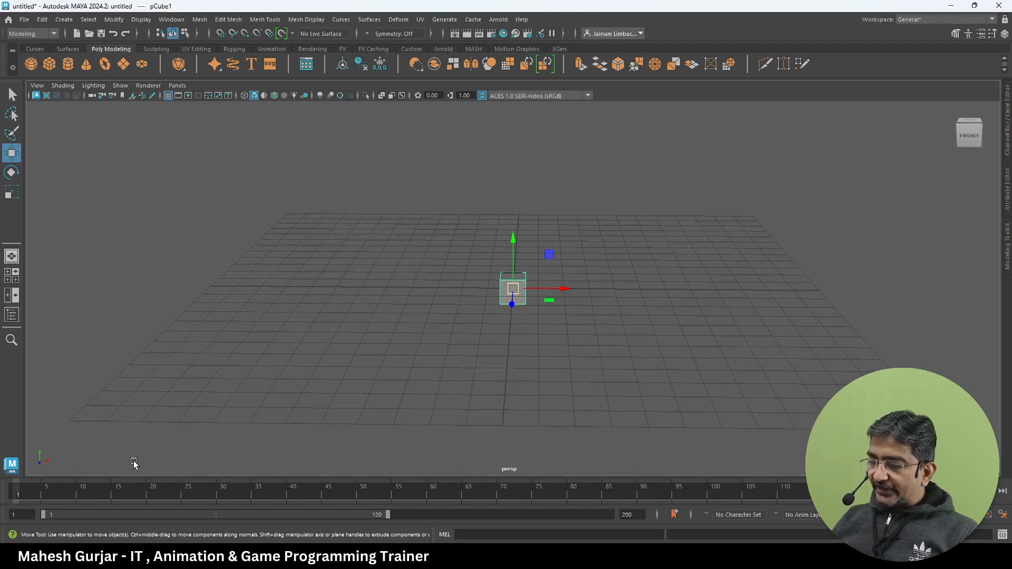
pyautogui.hotkey('alt', 'Home')
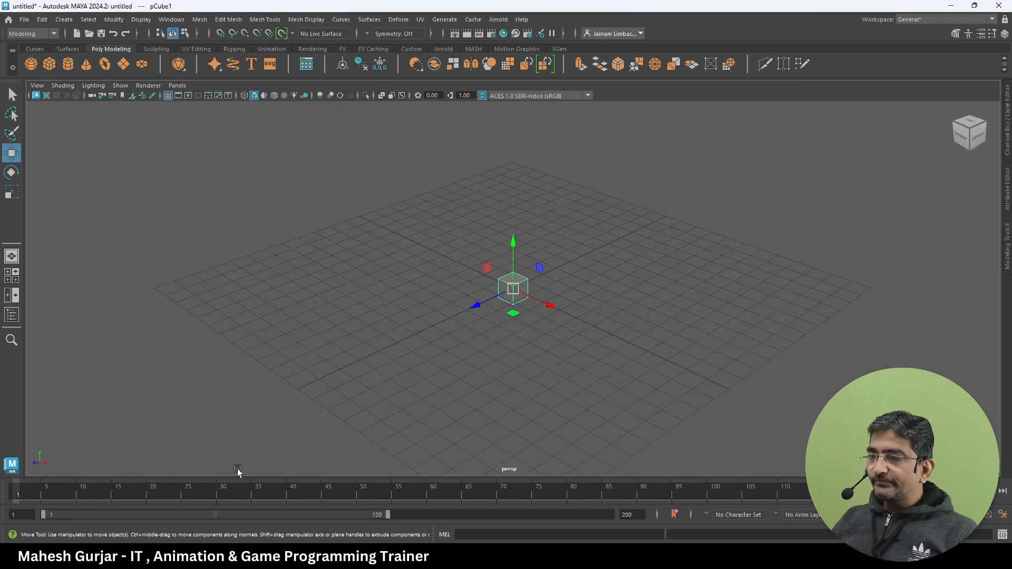
pyautogui.scroll(5, 551, 385)
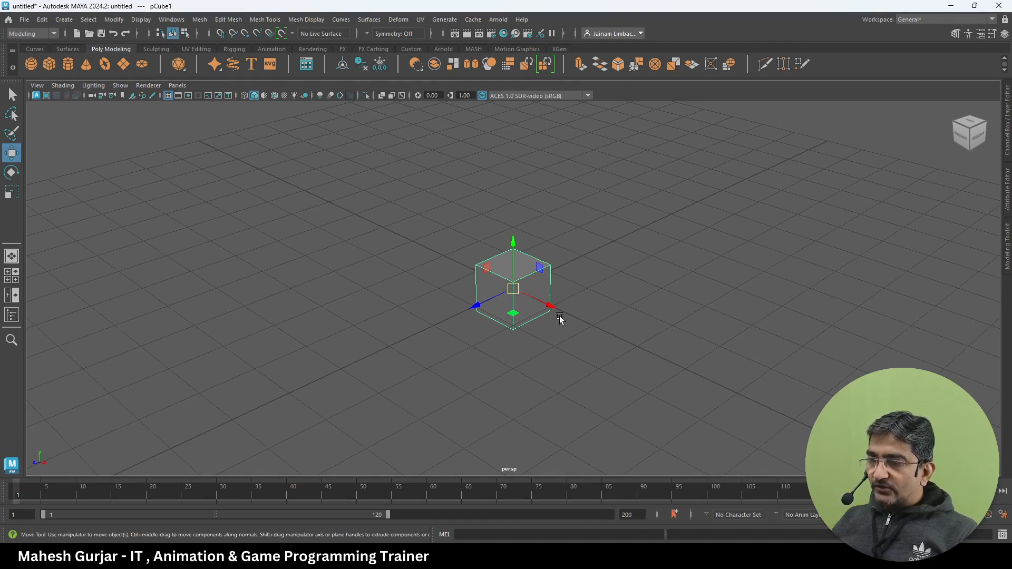
# Step: Try single-axis moves of the cube, about -3.8 cm in X, 1.5 cm in Y and 2.9 cm in Z, undoing each one
pyautogui.moveTo(552, 304); pyautogui.dragTo(377, 321)
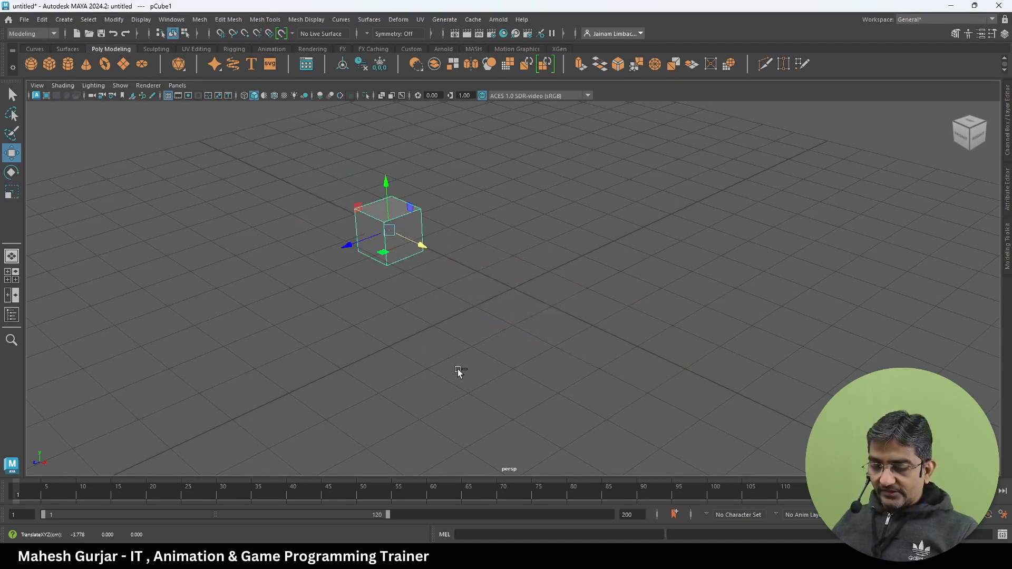
pyautogui.hotkey('ctrl', 'z')
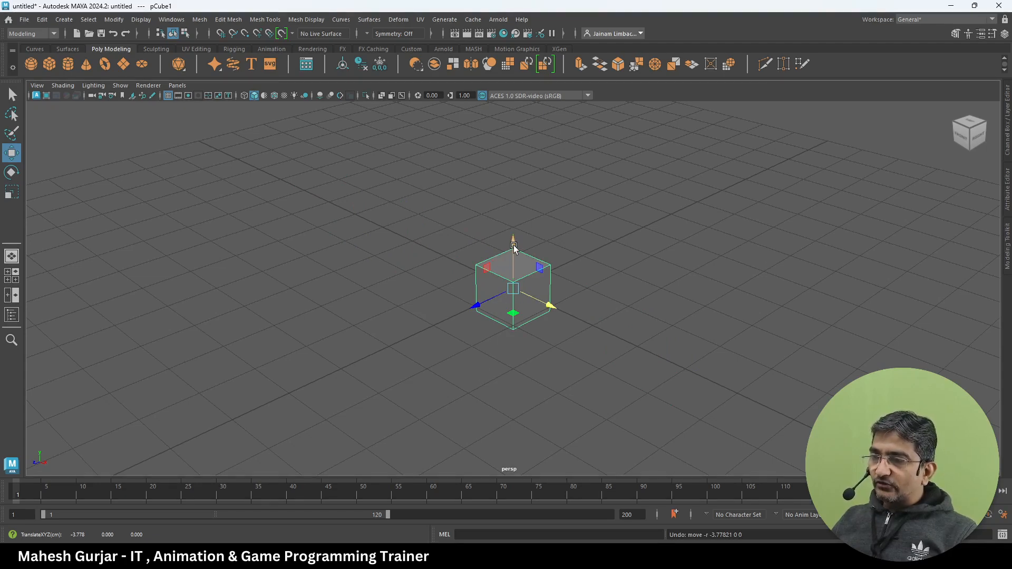
pyautogui.moveTo(515, 248); pyautogui.dragTo(504, 172)
pyautogui.hotkey('ctrl', 'z')
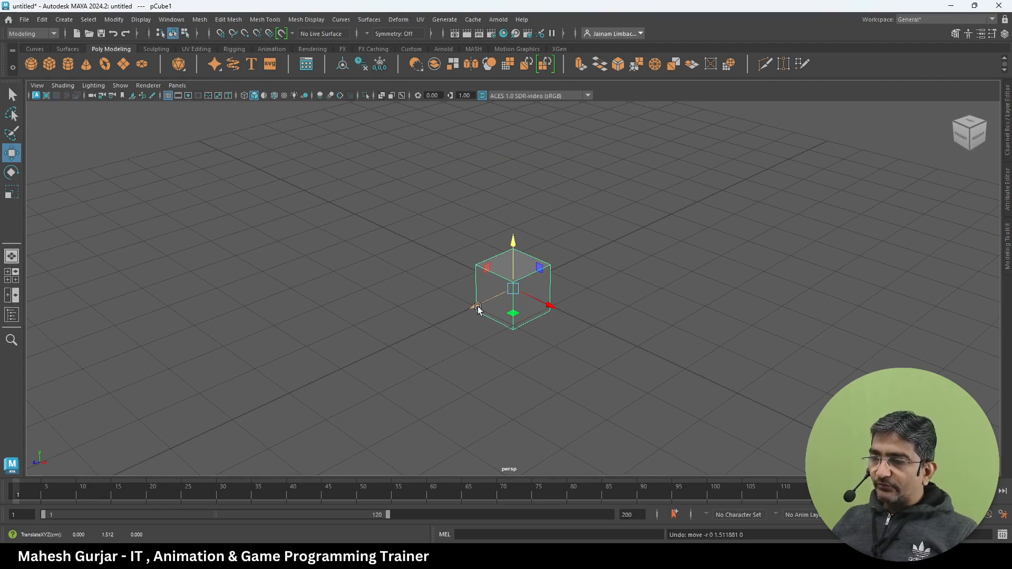
pyautogui.moveTo(478, 309); pyautogui.dragTo(552, 293)
pyautogui.moveTo(654, 245); pyautogui.dragTo(339, 350)
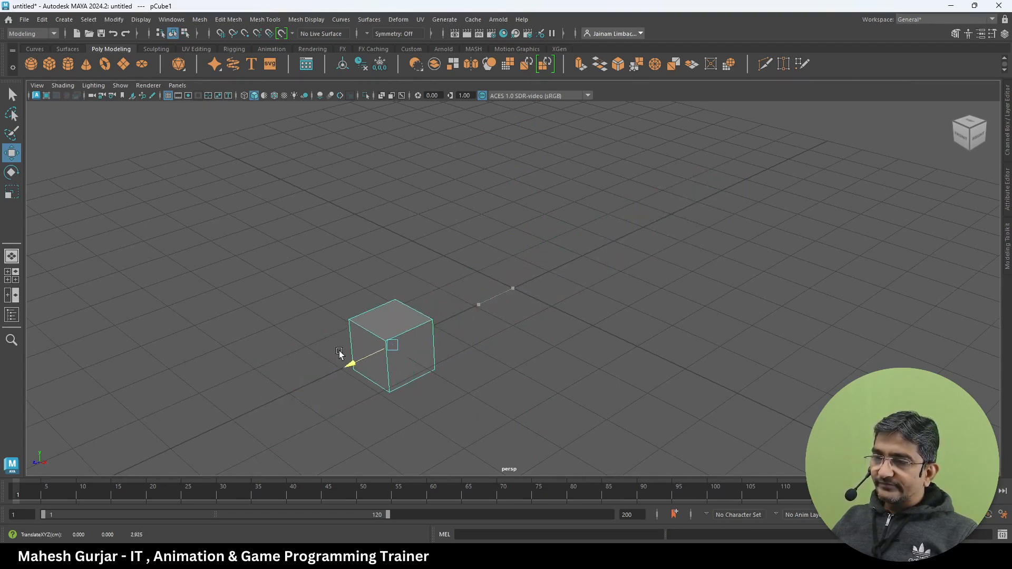
pyautogui.hotkey('ctrl', 'z')
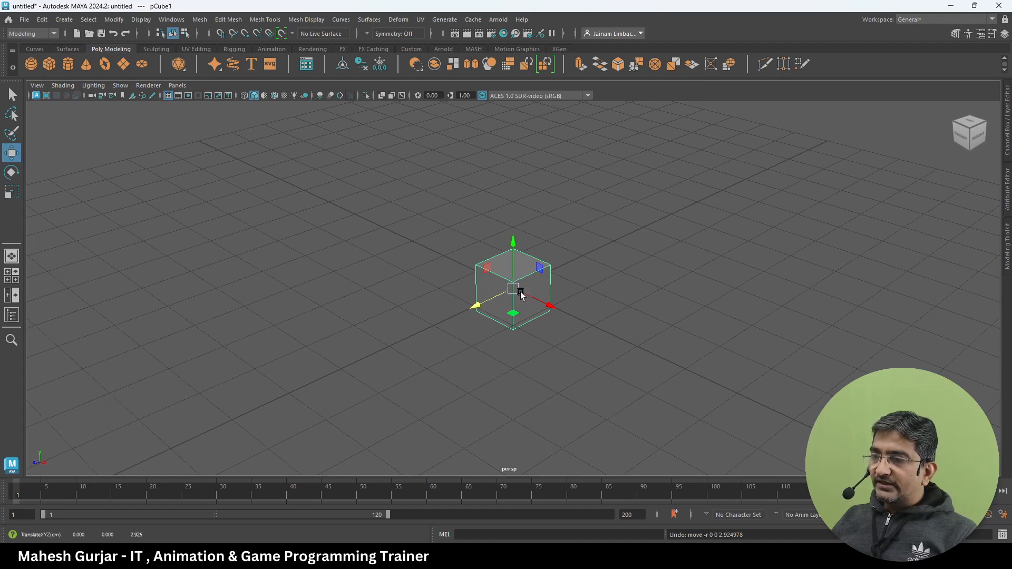
# Step: Try moving the cube about 2.75 by 1.42 cm in the XY plane and 1.25 by 1.53 cm in the YZ plane, undoing each move
pyautogui.click(539, 268)
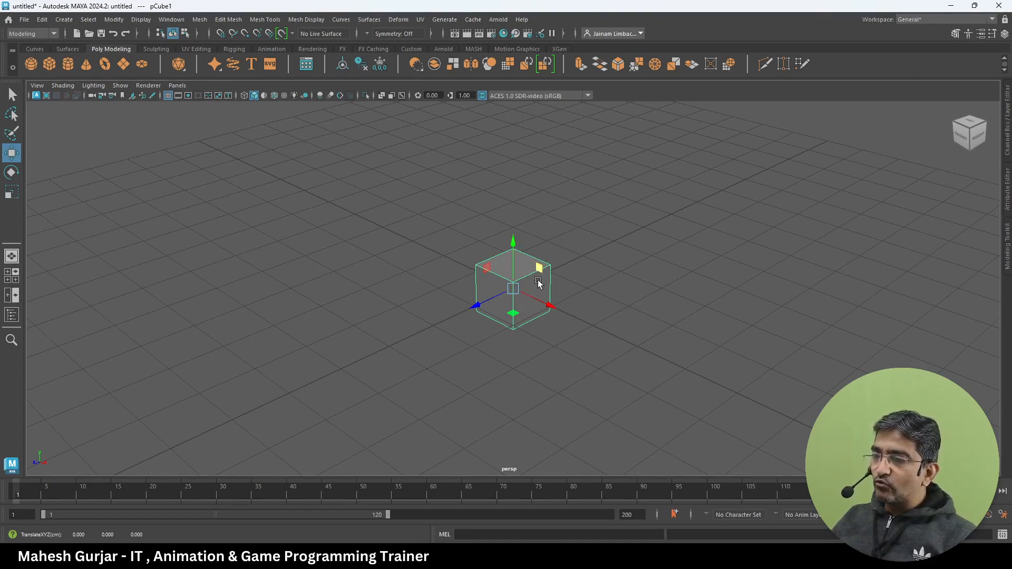
pyautogui.moveTo(538, 267); pyautogui.dragTo(667, 247)
pyautogui.hotkey('ctrl', 'z')
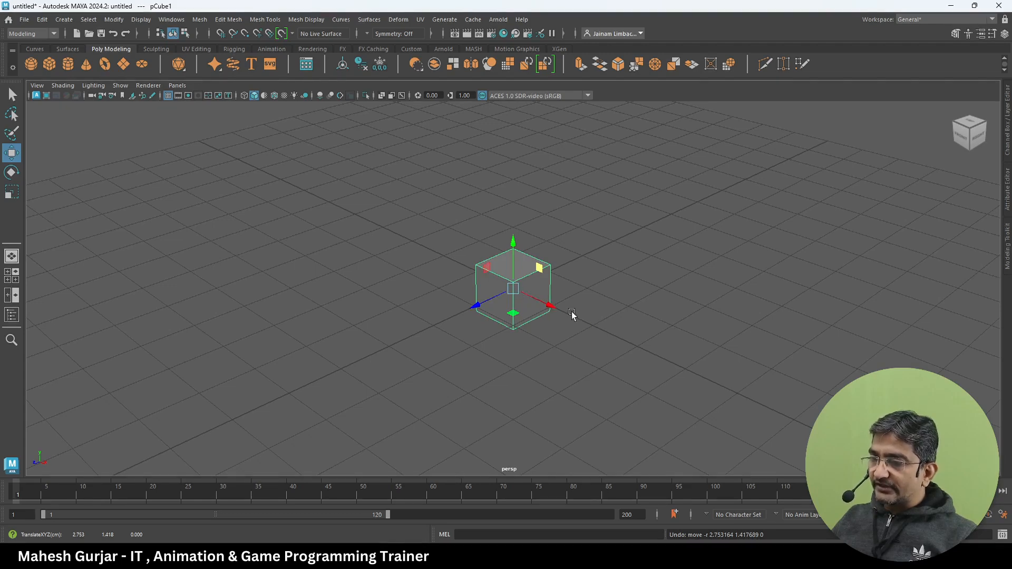
pyautogui.moveTo(488, 267); pyautogui.dragTo(427, 235)
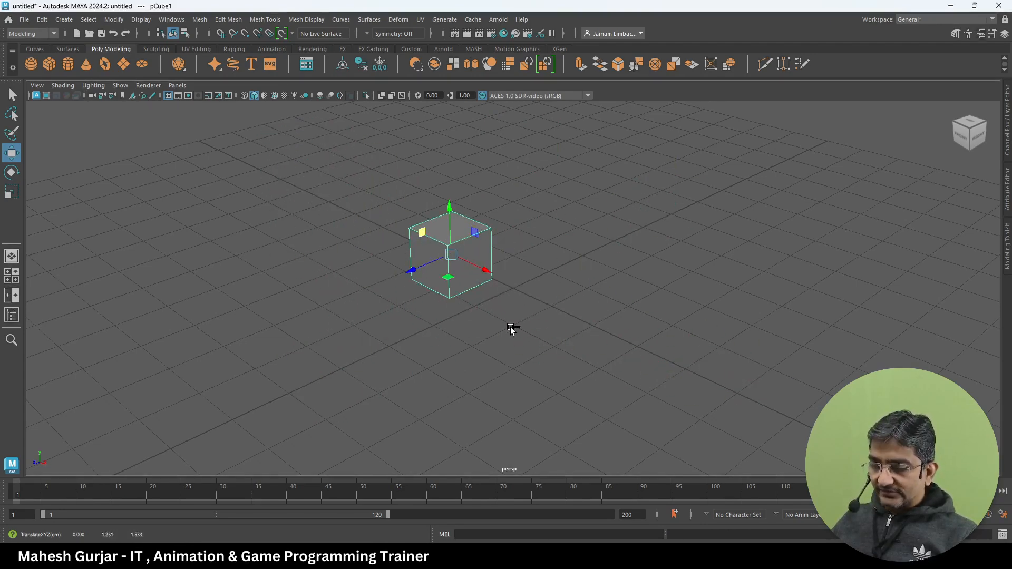
pyautogui.hotkey('ctrl', 'z')
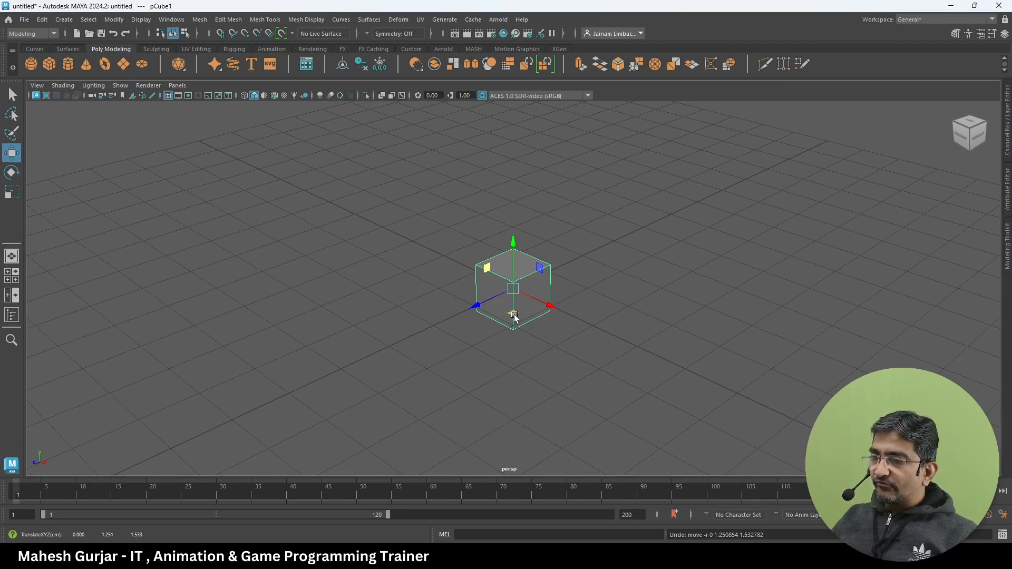
# Step: Try moving the cube about 0.34 by 0.60 cm in the XZ plane and freely by about 0.99, 1.52, -2.13 cm, undoing each move
pyautogui.moveTo(514, 316); pyautogui.dragTo(511, 355)
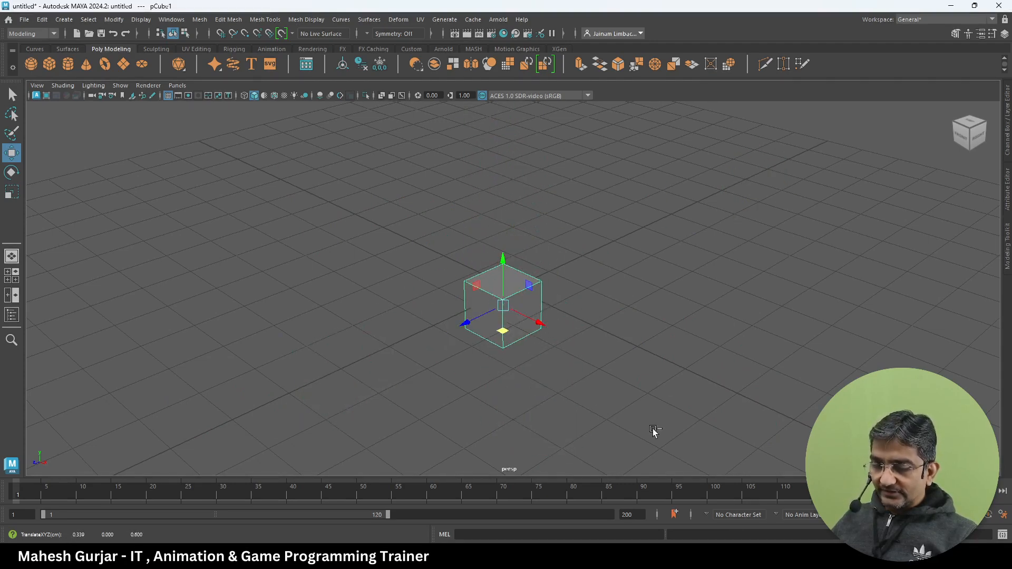
pyautogui.hotkey('ctrl', 'z')
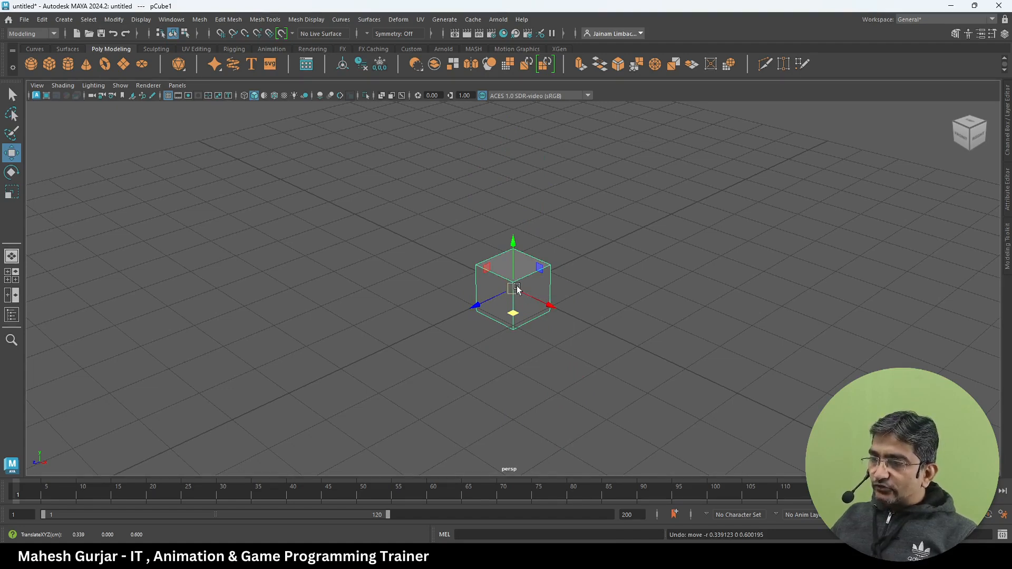
pyautogui.moveTo(514, 291); pyautogui.dragTo(630, 202)
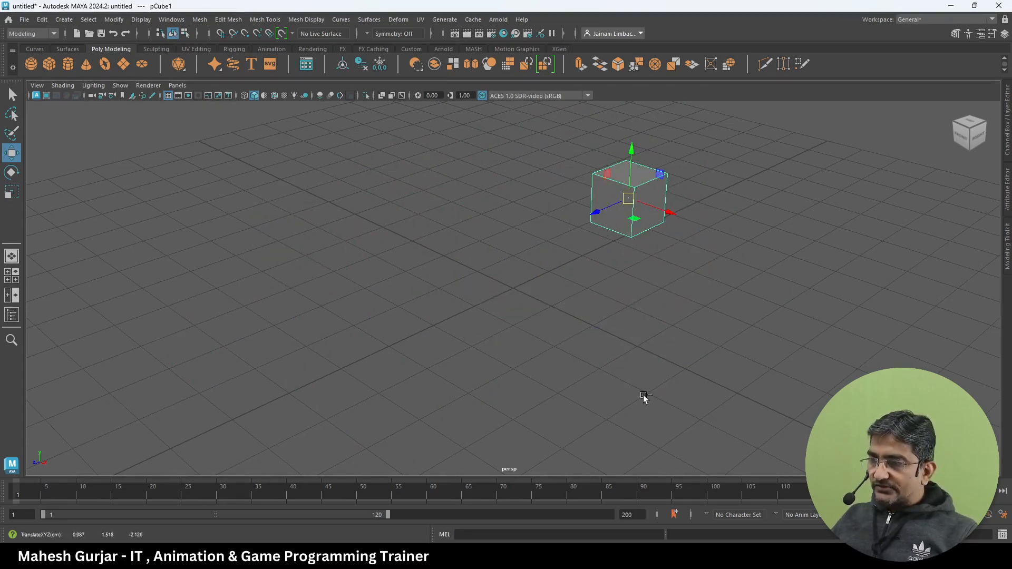
pyautogui.hotkey('ctrl', 'z')
# Step: Switch to the Move, Rotate And Scale Tool PDF and read the precision transformations tip about the Channel Box
pyautogui.moveTo(587, 556)
pyautogui.click(588, 506)
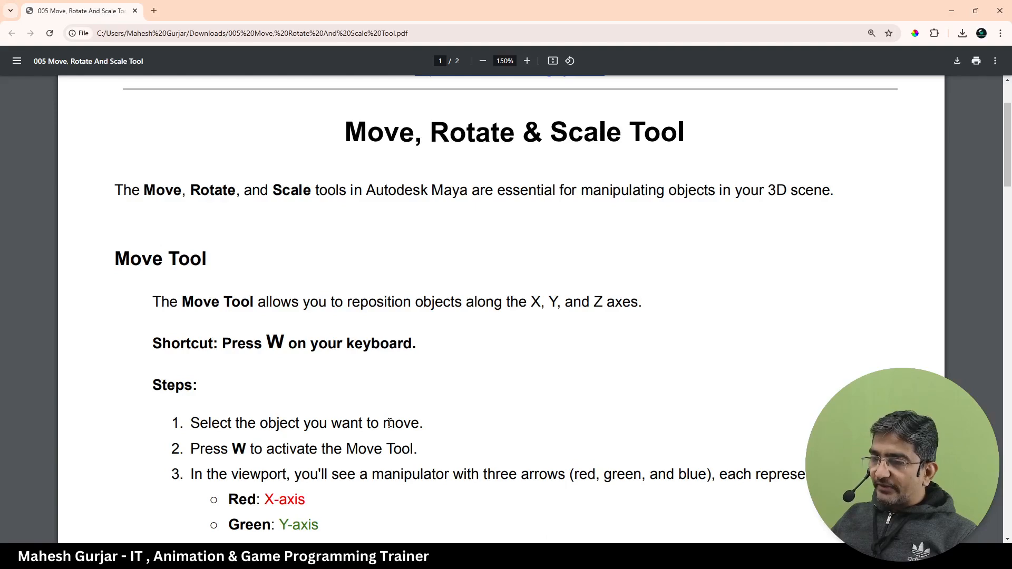
pyautogui.scroll(-20, 430, 376)
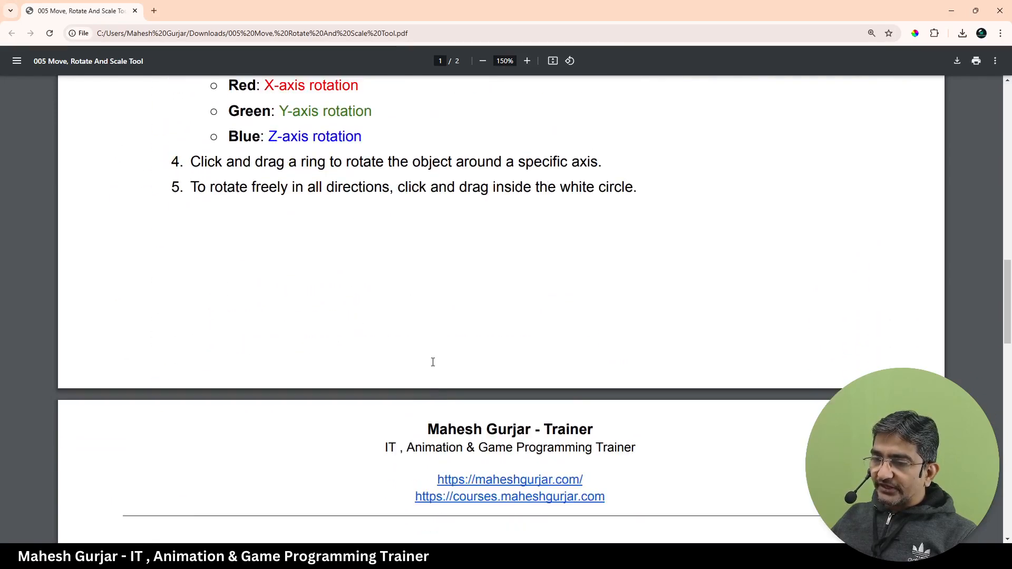
pyautogui.scroll(-9, 421, 366)
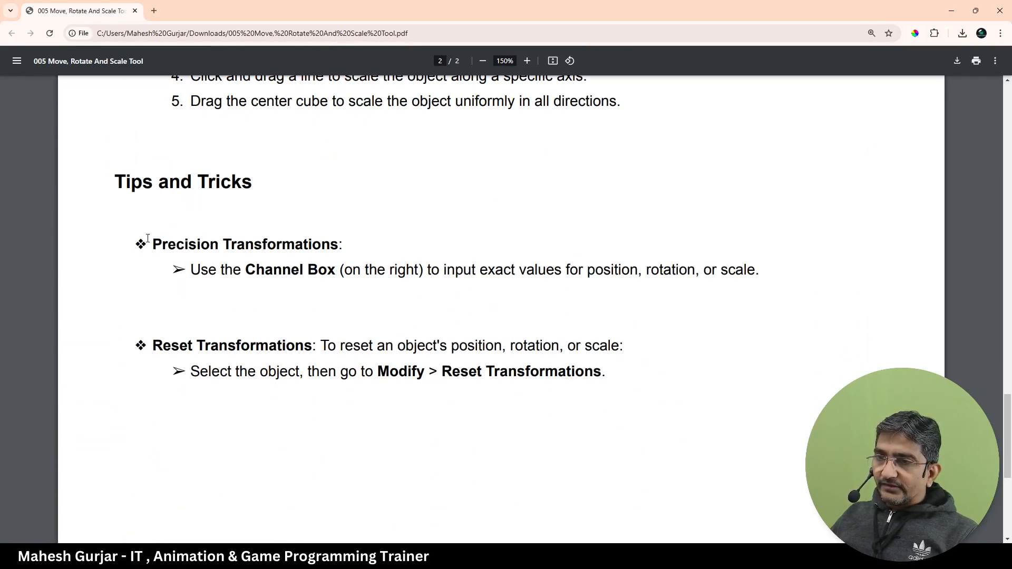
pyautogui.moveTo(154, 243); pyautogui.dragTo(335, 240)
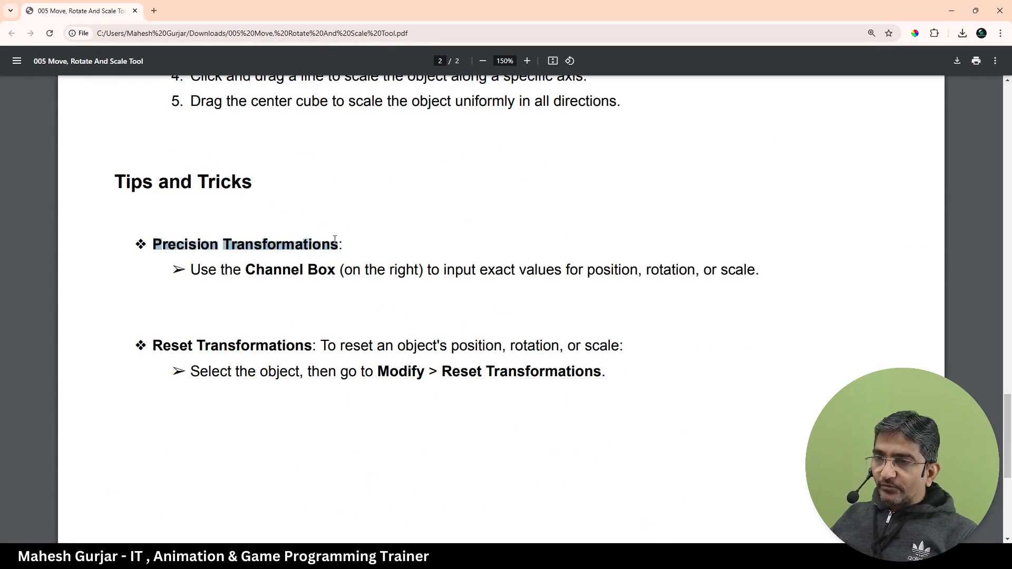
pyautogui.click(212, 279)
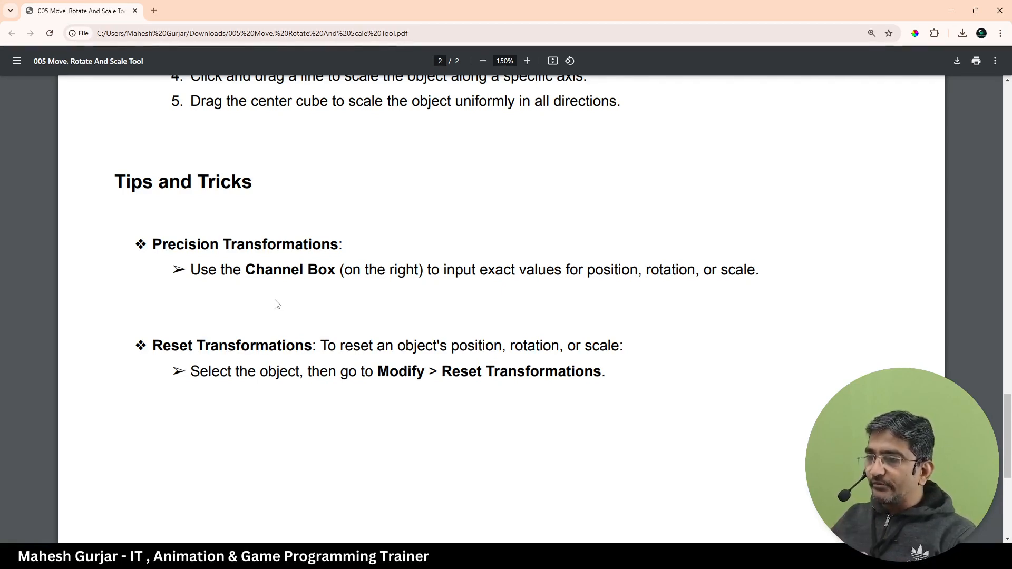
pyautogui.moveTo(246, 268); pyautogui.dragTo(335, 271)
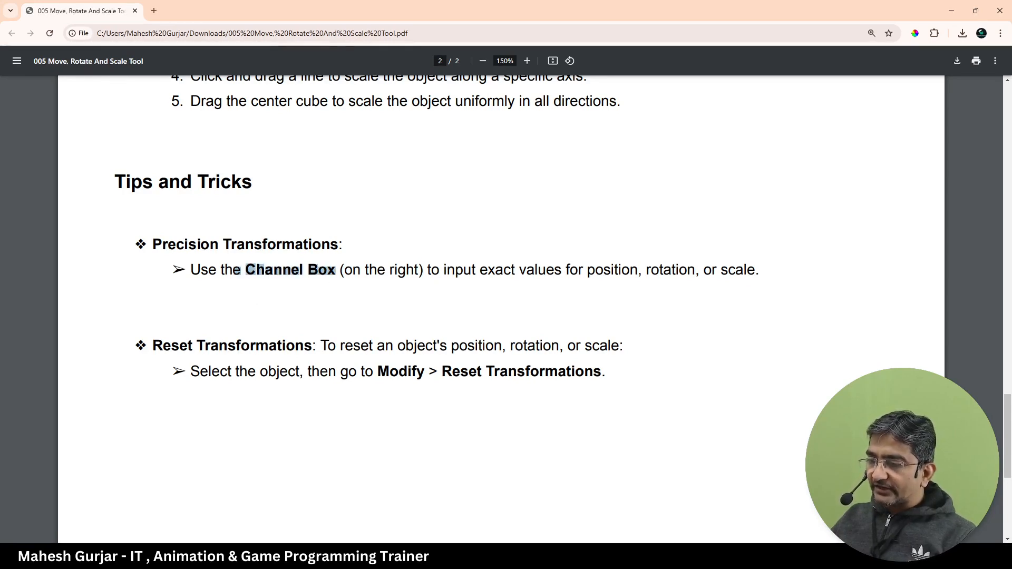
# Step: Switch back to Maya, show the Channel Box for the cube and select its Translate X value
pyautogui.click(667, 556)
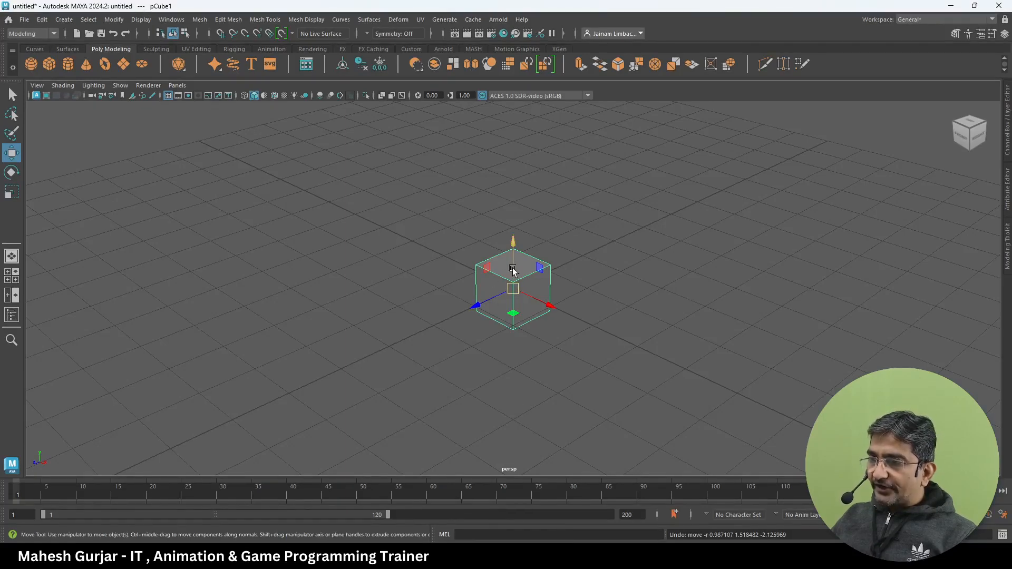
pyautogui.click(1007, 127)
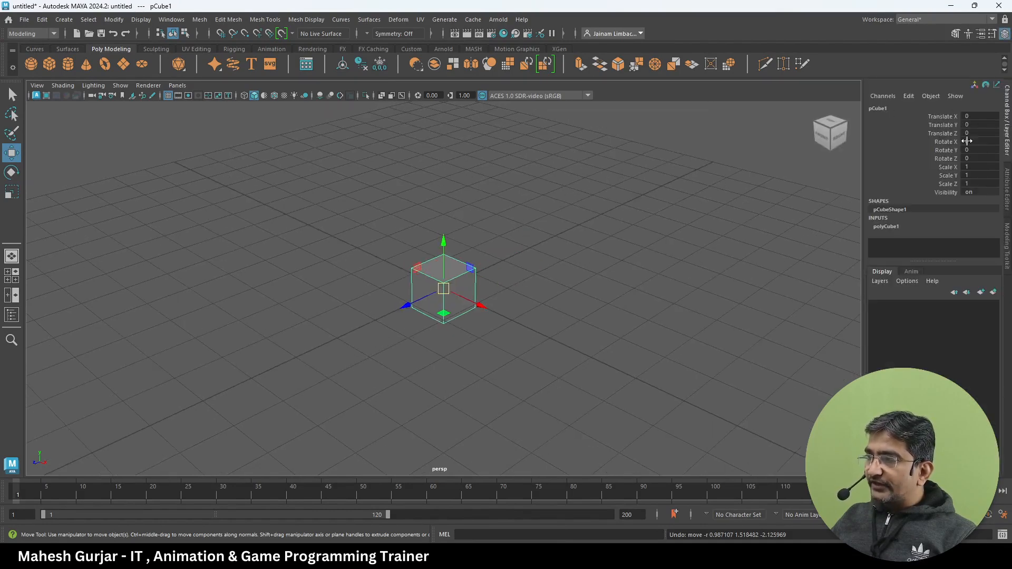
pyautogui.click(982, 115)
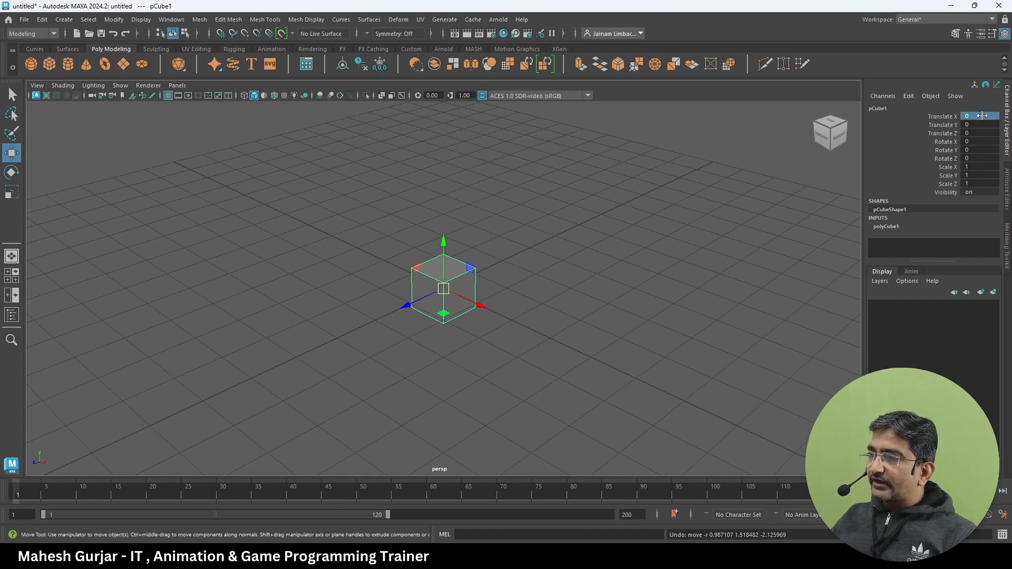
# Step: Try Translate X values of 12, 5 and -5 on the cube, resetting the value to 0
pyautogui.moveTo(985, 116); pyautogui.dragTo(1004, 116)
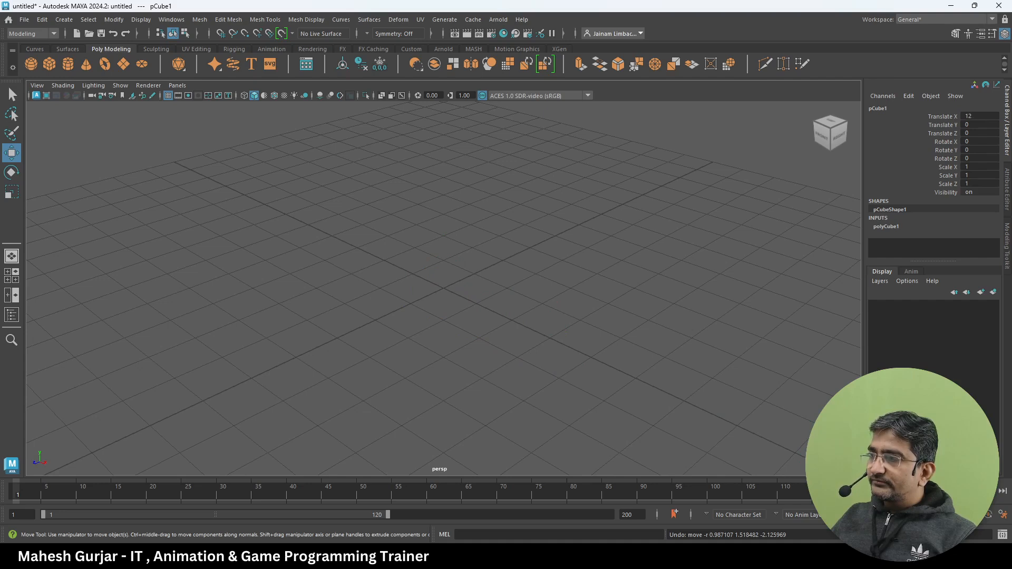
pyautogui.moveTo(1001, 116); pyautogui.dragTo(982, 117)
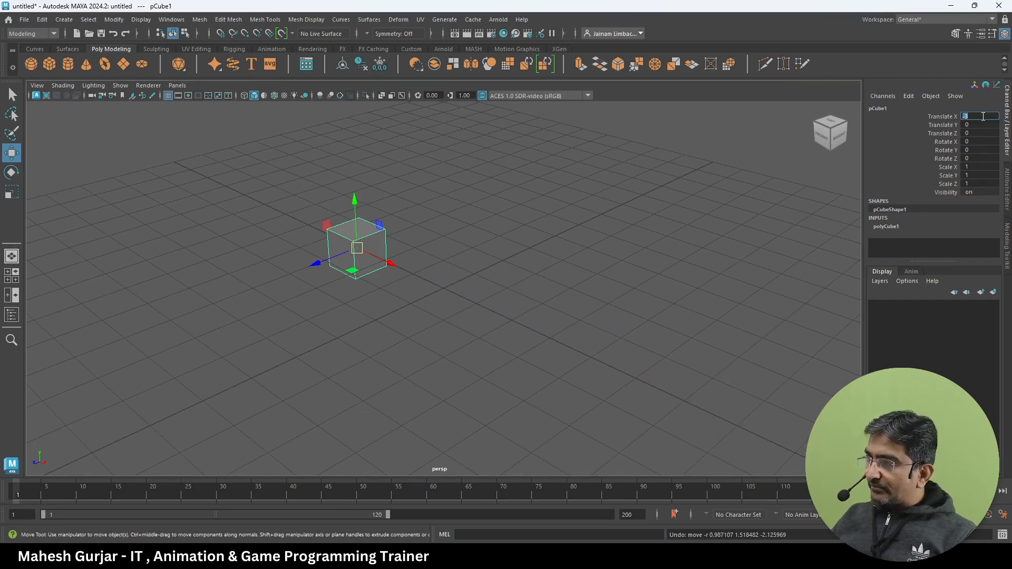
pyautogui.press('Return')
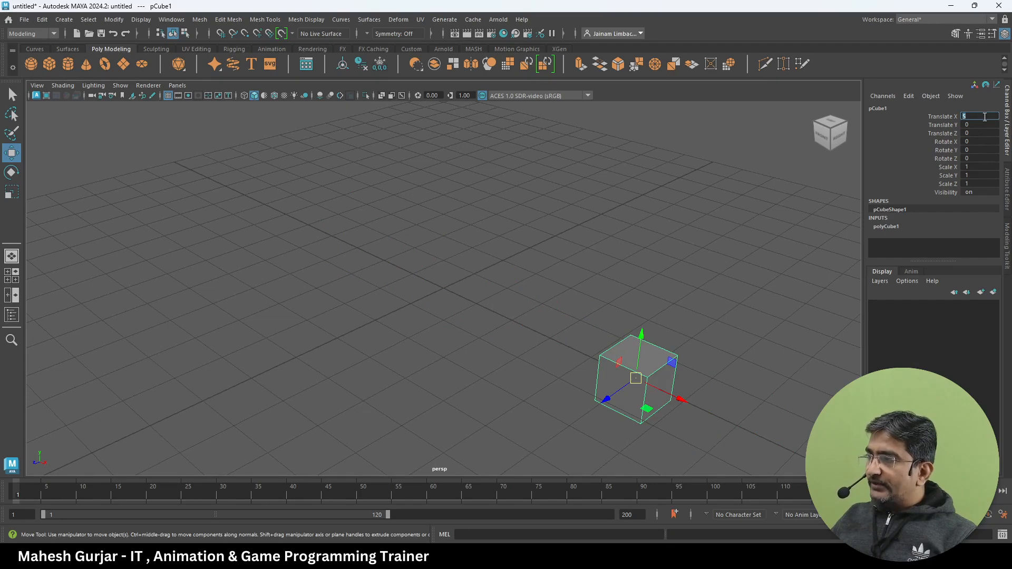
pyautogui.press('Return')
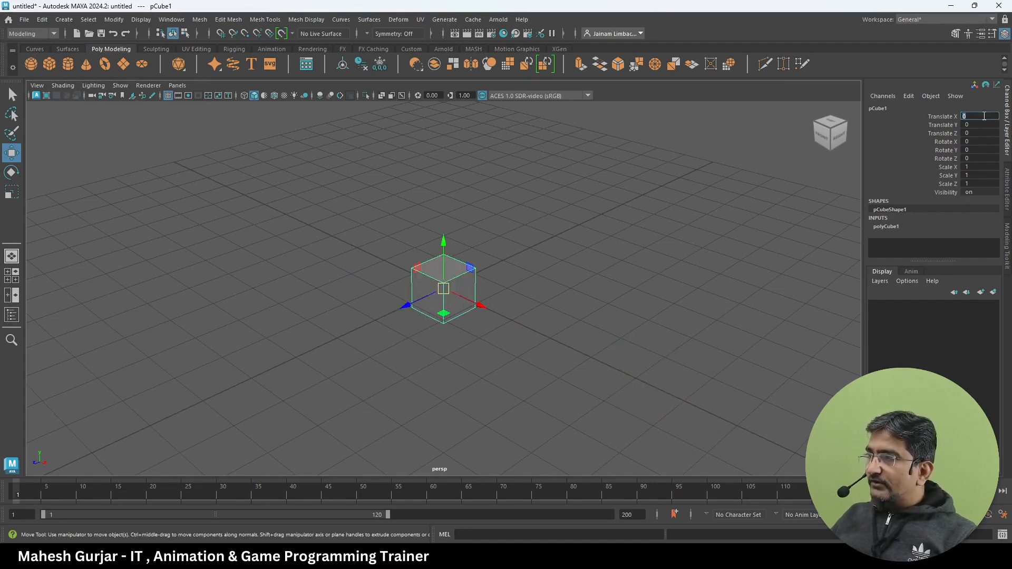
pyautogui.write('-')
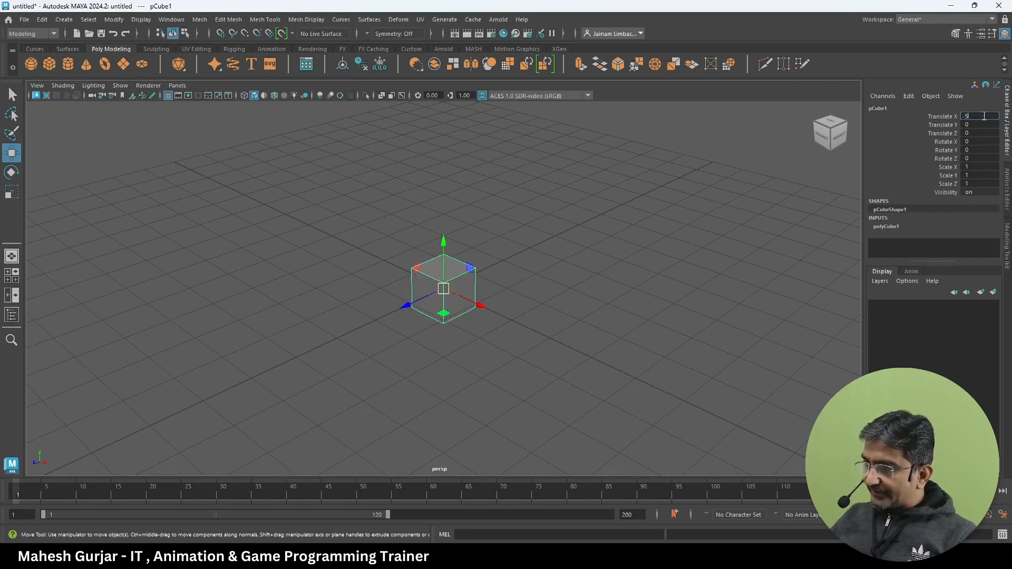
pyautogui.write('5')
pyautogui.press('Return')
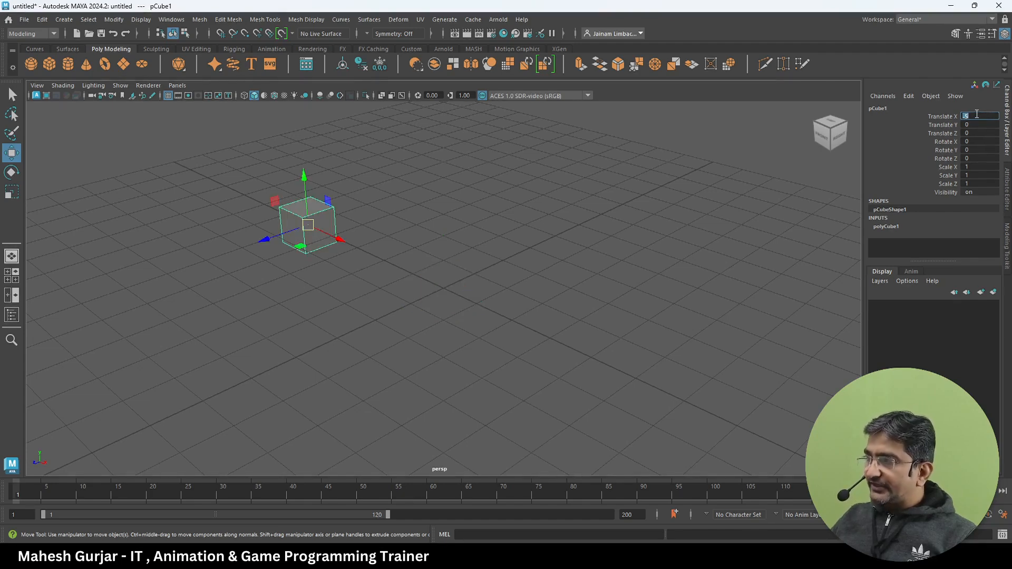
pyautogui.write('0')
pyautogui.press('Return')
# Step: Try Translate Y values of 5 and -5 on the cube, resetting the value to 0
pyautogui.click(977, 124)
pyautogui.write('5')
pyautogui.press('Return')
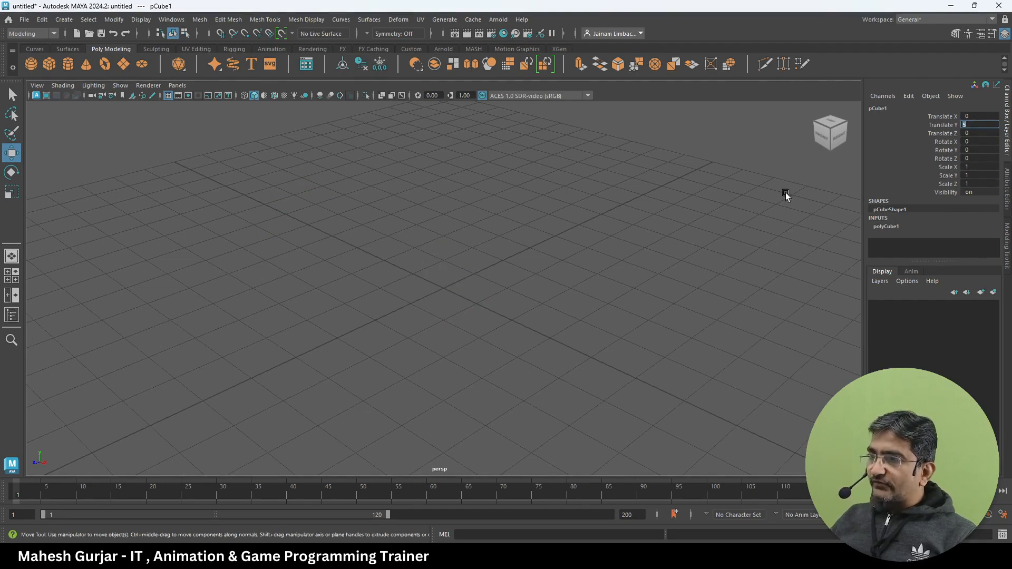
pyautogui.scroll(-3, 534, 207)
pyautogui.write('-5')
pyautogui.press('Return')
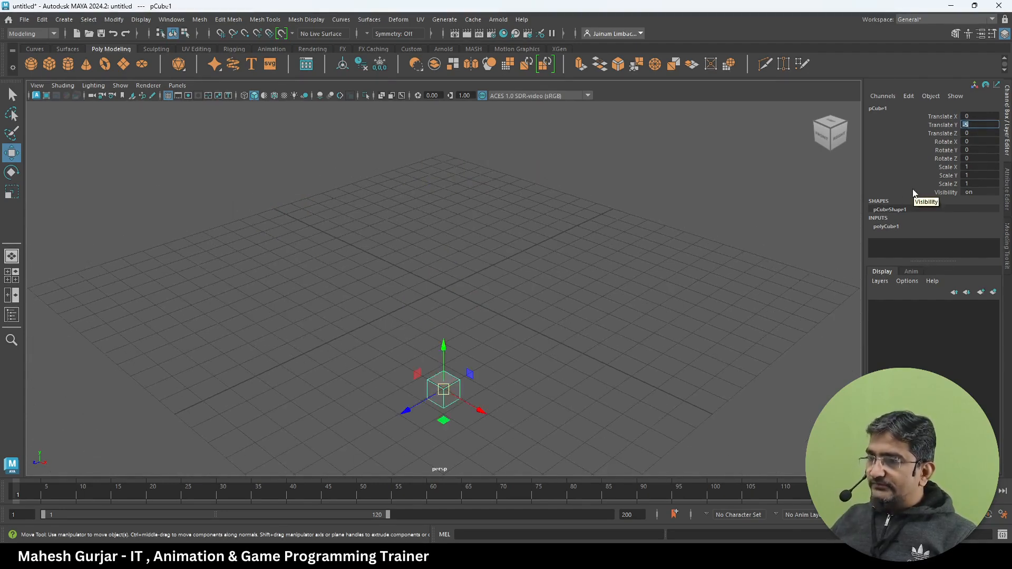
pyautogui.write('0')
pyautogui.press('Return')
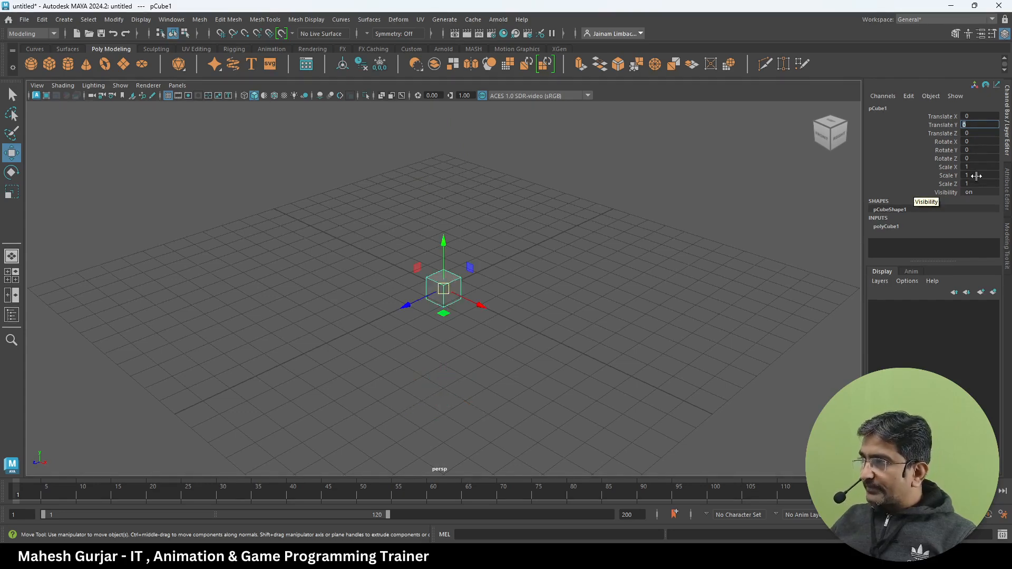
# Step: Try Translate Z values of 2 and -2 on the cube, resetting all three translate values together to 0
pyautogui.click(977, 132)
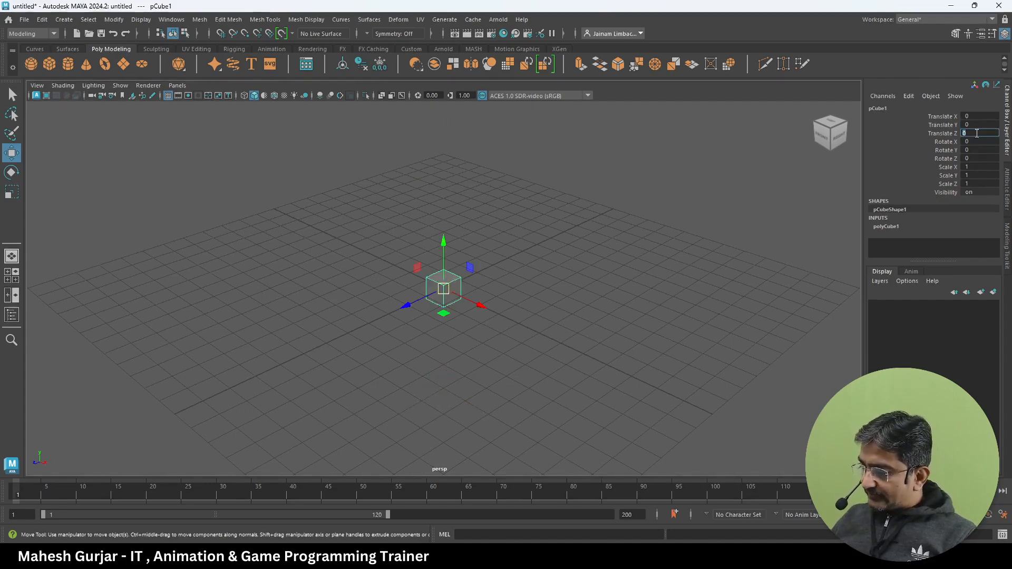
pyautogui.write('2')
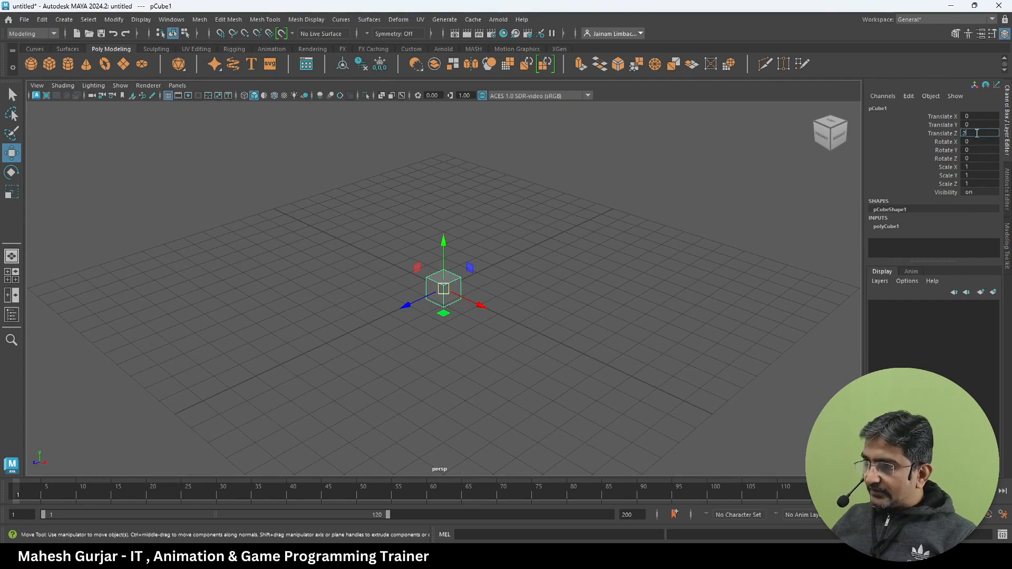
pyautogui.press('Return')
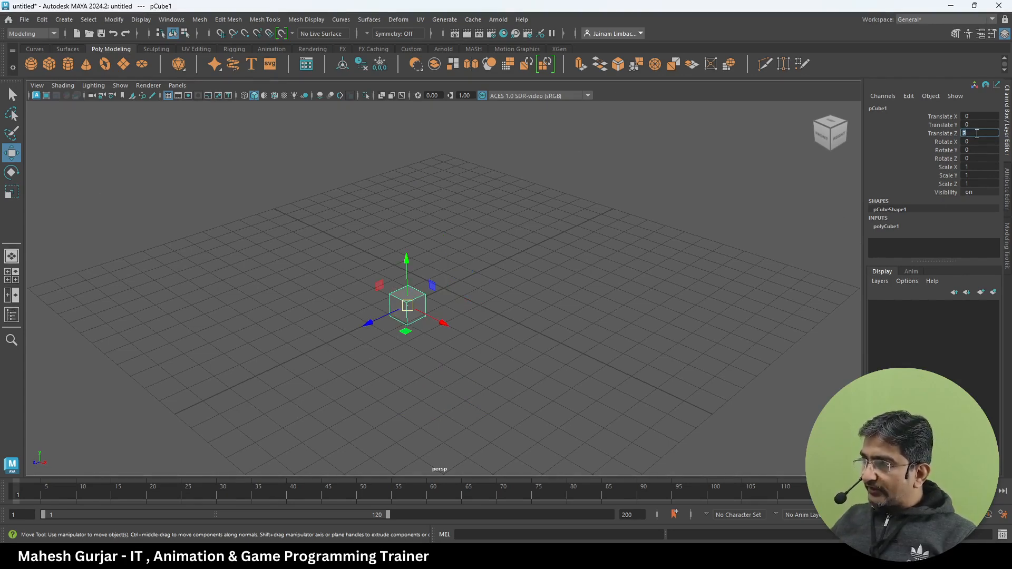
pyautogui.write('-2')
pyautogui.press('Return')
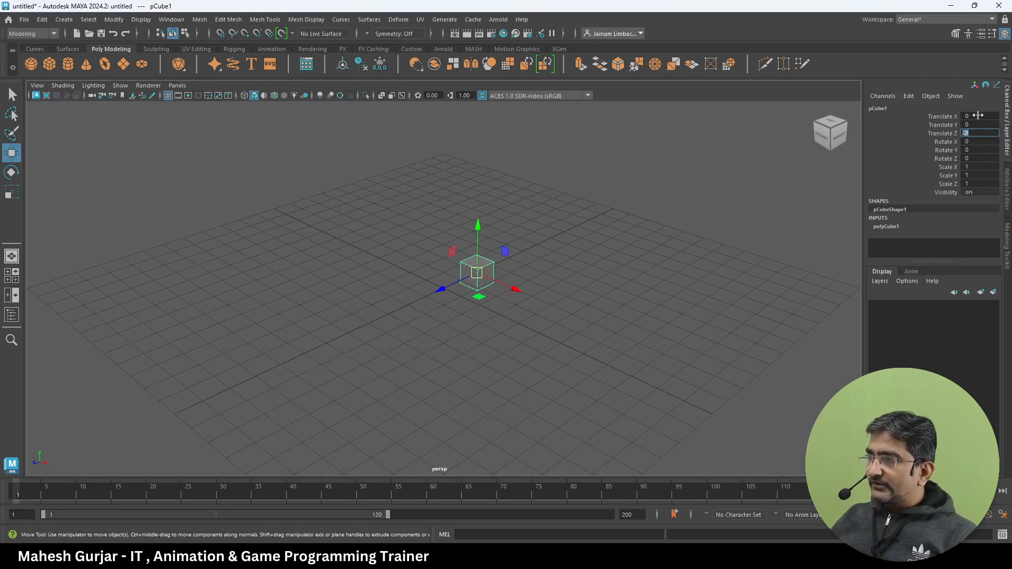
pyautogui.moveTo(978, 116); pyautogui.dragTo(979, 134)
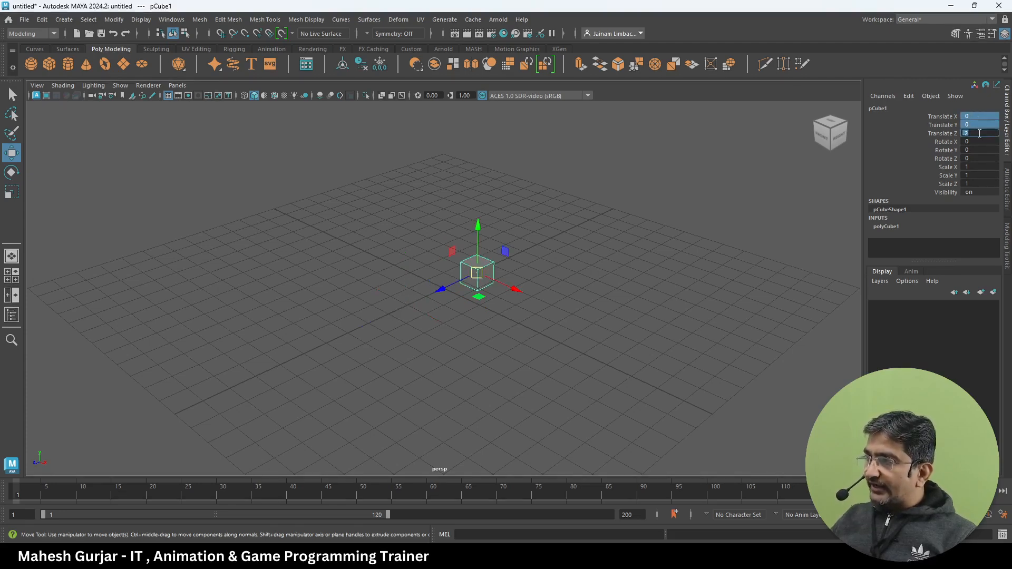
pyautogui.write('0')
pyautogui.press('Return')
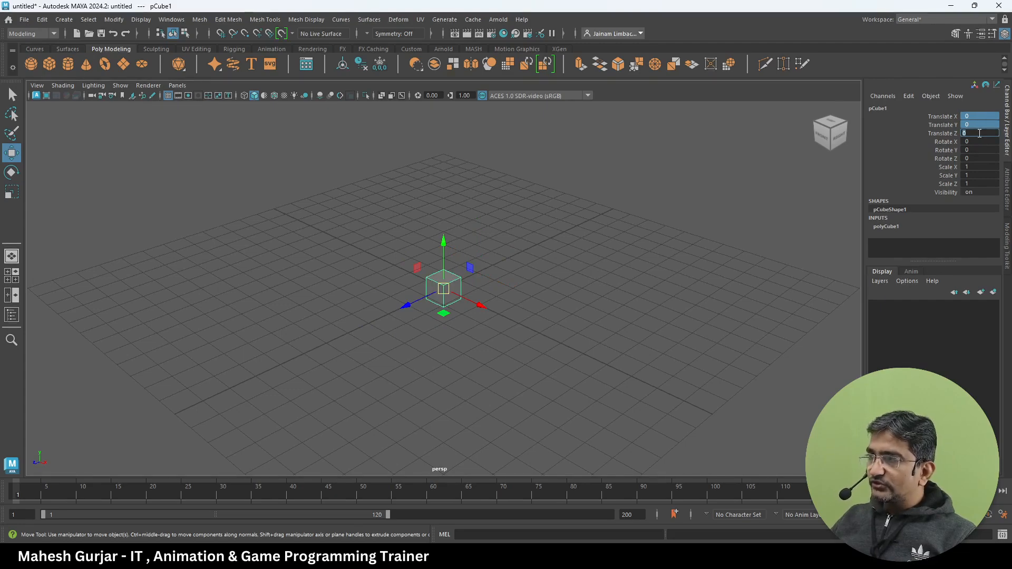
# Step: Reselect the cube at the grid's origin and activate the Rotate tool on it
pyautogui.click(522, 298)
pyautogui.scroll(3, 441, 316)
pyautogui.click(452, 293)
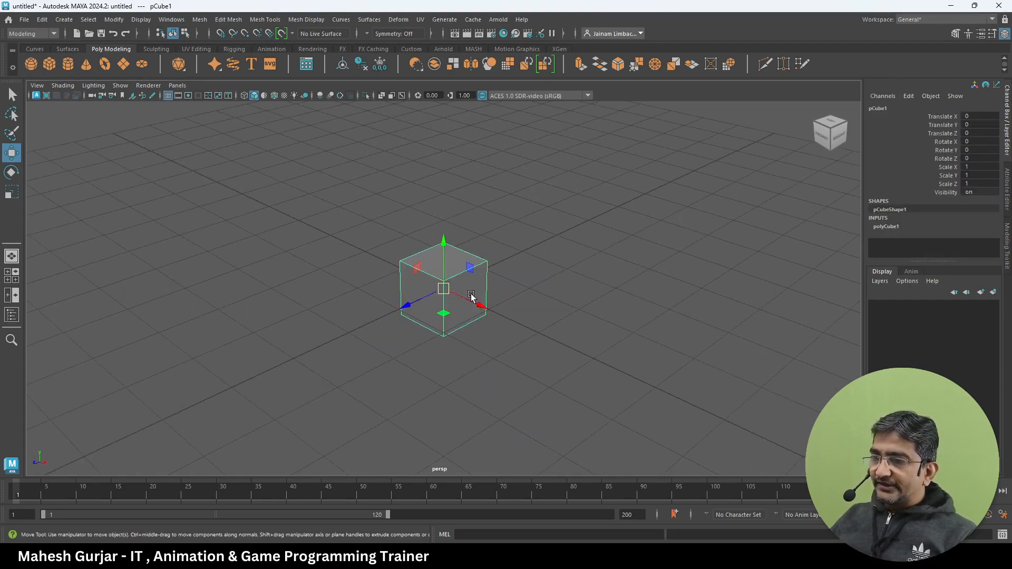
pyautogui.scroll(2, 453, 294)
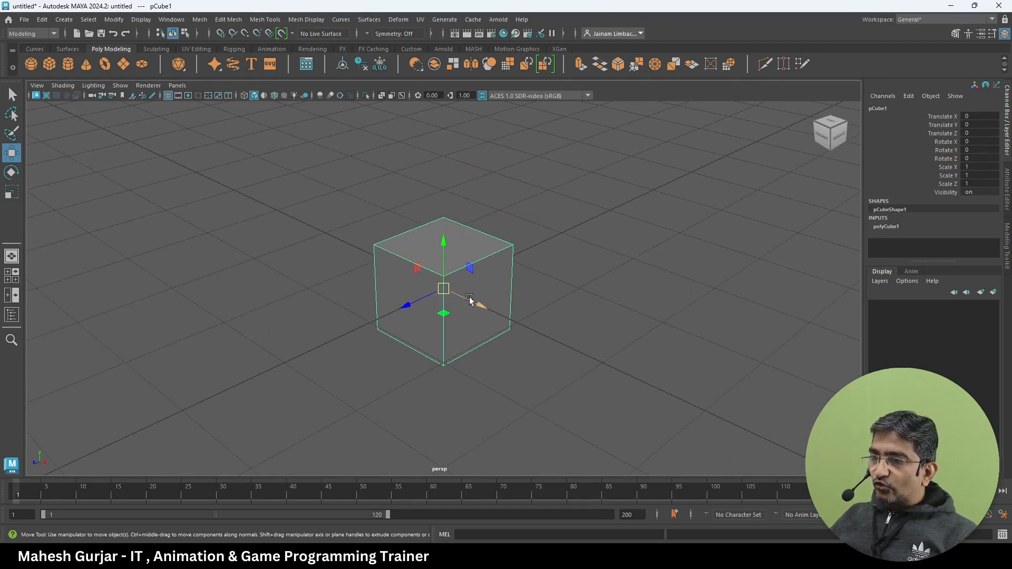
pyautogui.click(12, 174)
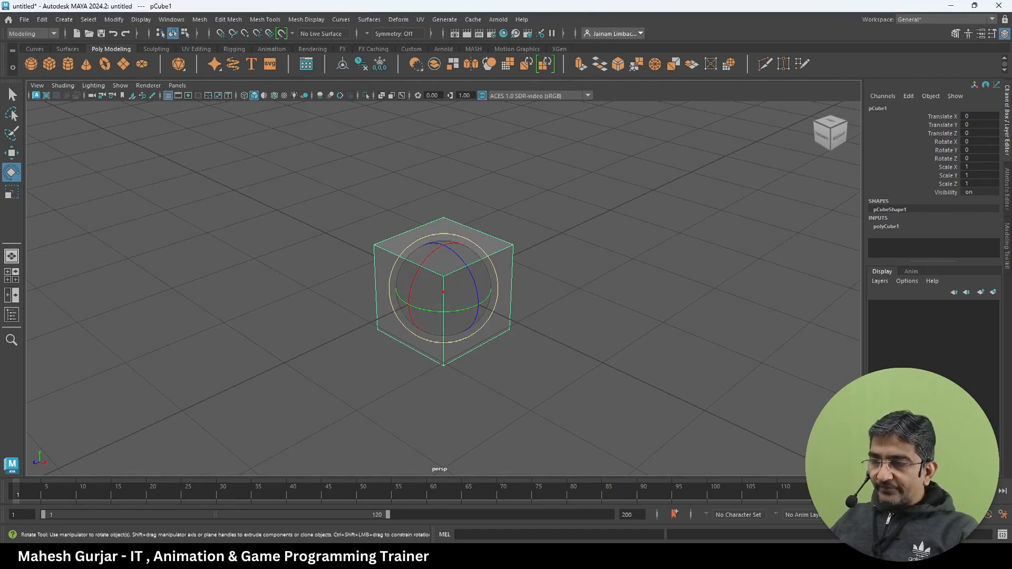
pyautogui.moveTo(354, 250); pyautogui.dragTo(597, 366)
pyautogui.moveTo(520, 363)
pyautogui.mouseDown()
pyautogui.moveTo(511, 314)
pyautogui.moveTo(602, 383)
pyautogui.moveTo(526, 364)
pyautogui.moveTo(549, 273)
pyautogui.moveTo(587, 348)
pyautogui.mouseUp()
pyautogui.hotkey('ctrl', 'z')
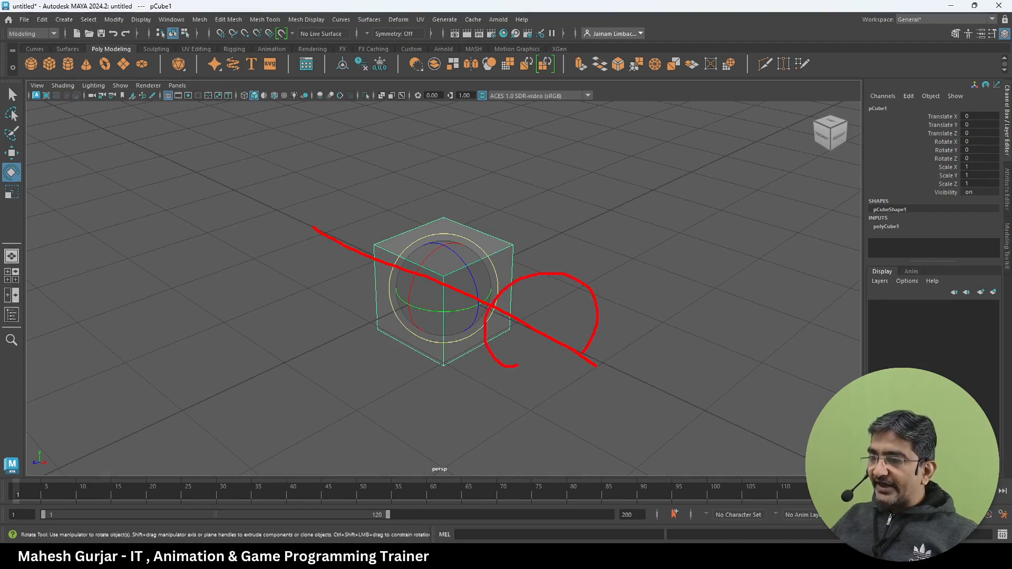
pyautogui.hotkey('ctrl', 'z')
pyautogui.hotkey('ctrl', 'z')
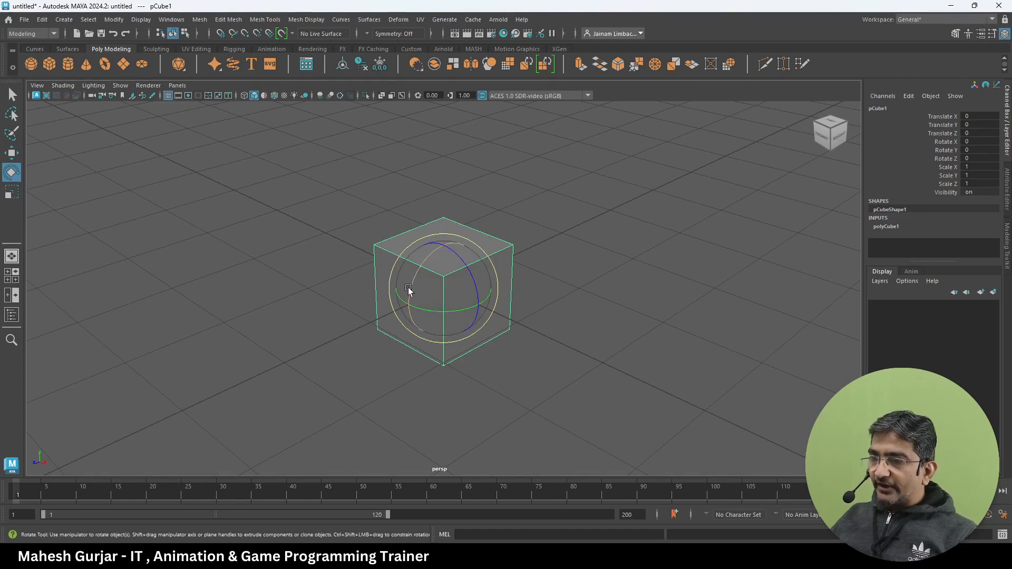
# Step: Try single-axis rotations of the cube, about -870° in X, -691° in Y and 819° in Z, undoing each one
pyautogui.moveTo(411, 290); pyautogui.dragTo(578, 293)
pyautogui.hotkey('ctrl', 'z')
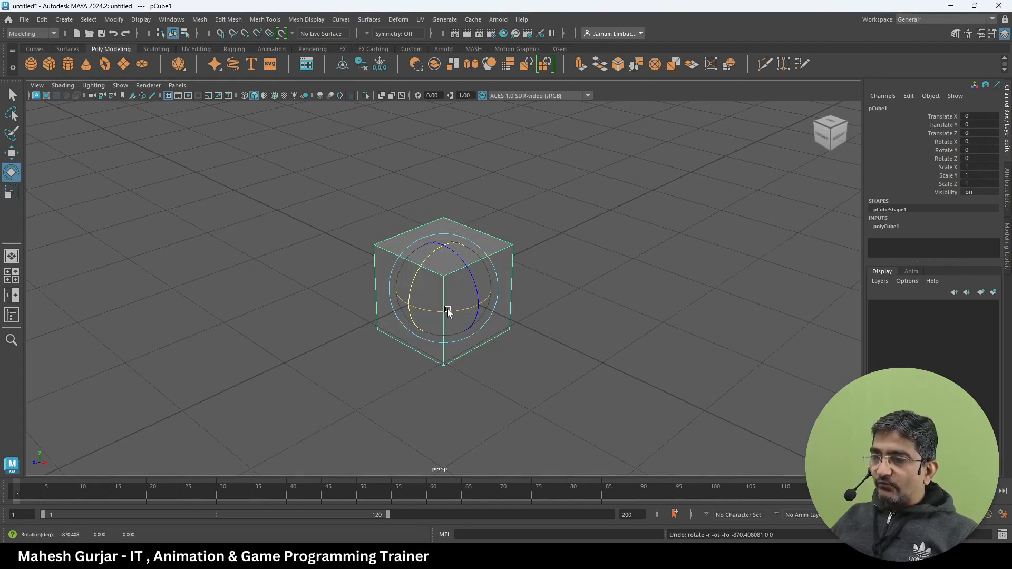
pyautogui.moveTo(435, 311); pyautogui.dragTo(467, 332)
pyautogui.hotkey('ctrl', 'z')
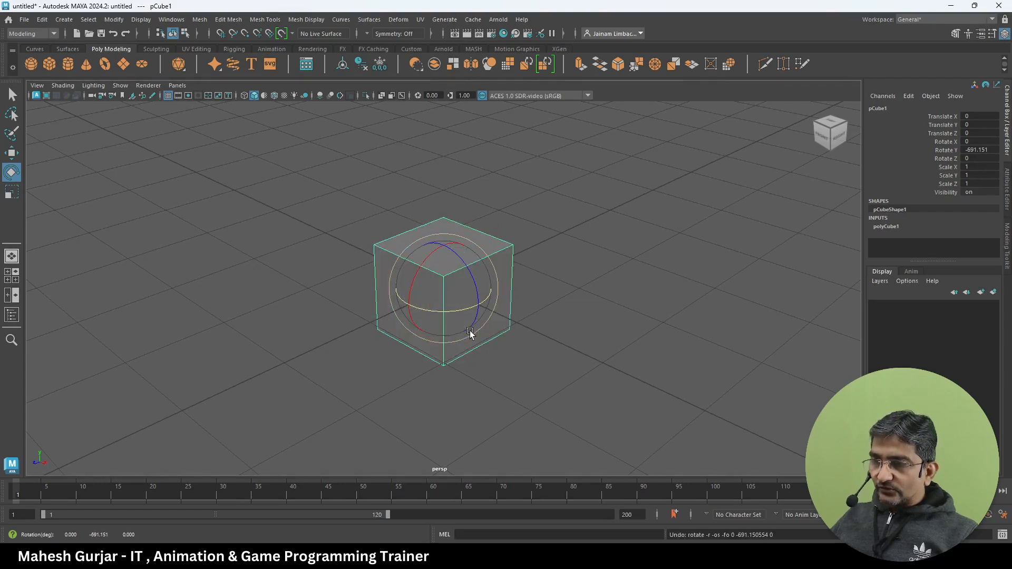
pyautogui.moveTo(476, 285); pyautogui.dragTo(490, 302)
pyautogui.hotkey('ctrl', 'z')
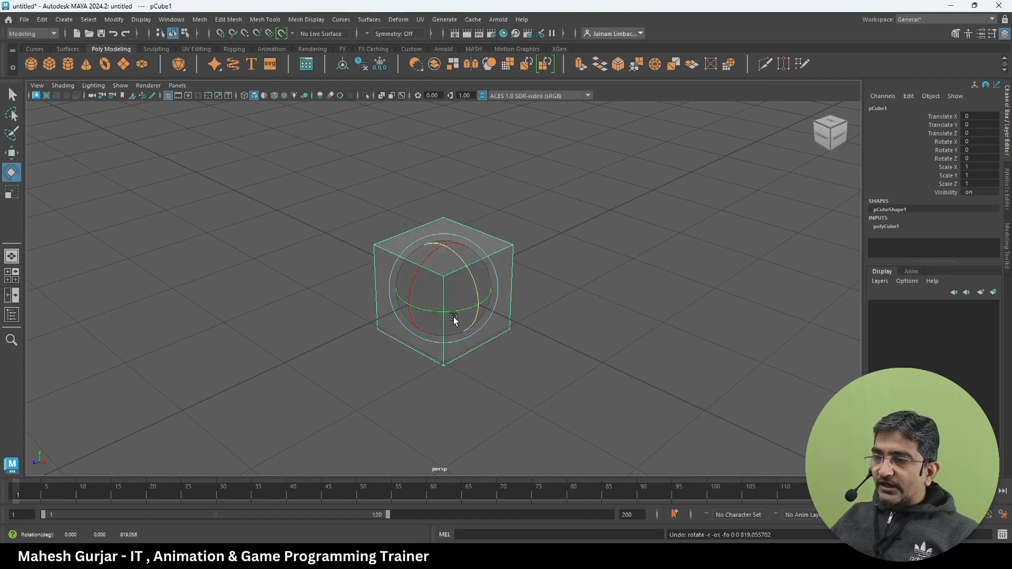
# Step: Try free rotations of the cube around several axes at once, undoing each one
pyautogui.hotkey('ctrl', 'z')
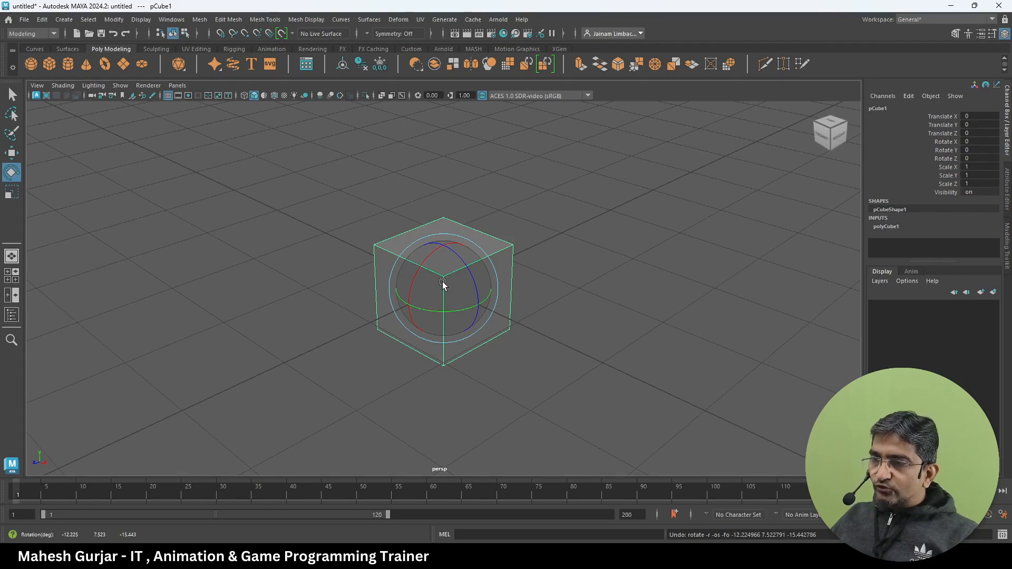
pyautogui.moveTo(443, 283); pyautogui.dragTo(462, 272)
pyautogui.hotkey('ctrl', 'z')
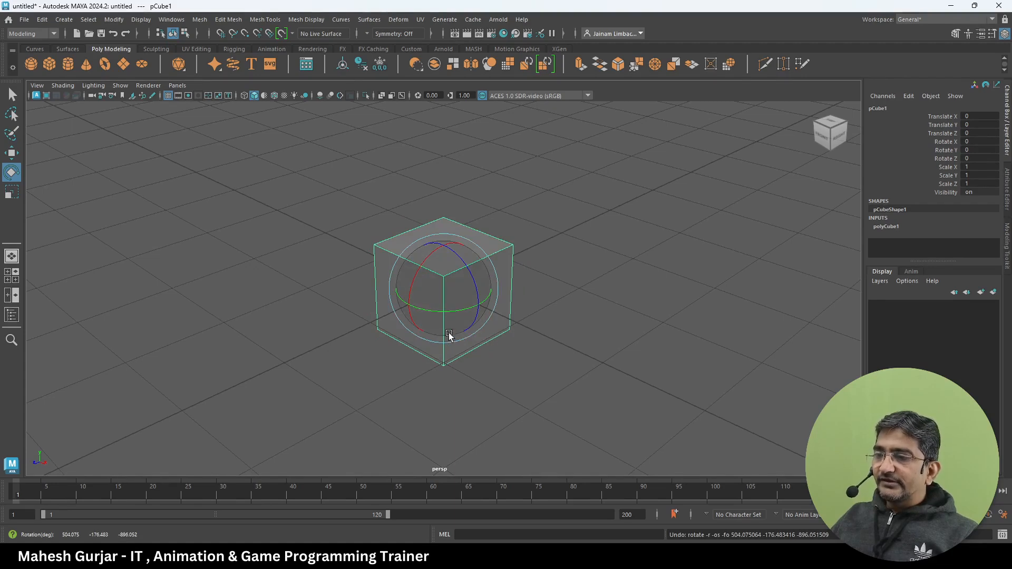
pyautogui.hotkey('ctrl', 'z')
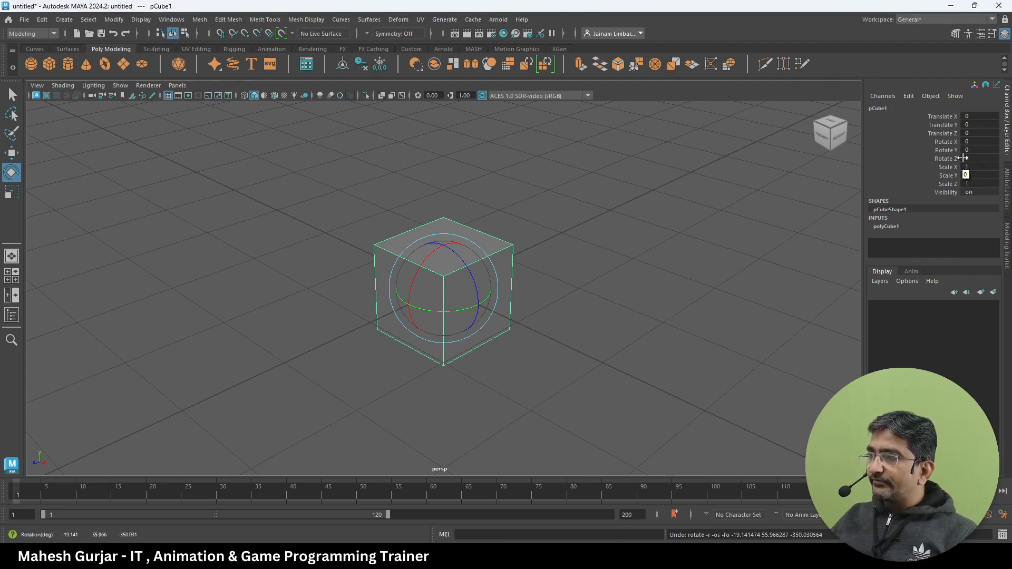
# Step: Try a Rotate X value of 45 on the cube, resetting the value to 0
pyautogui.click(983, 143)
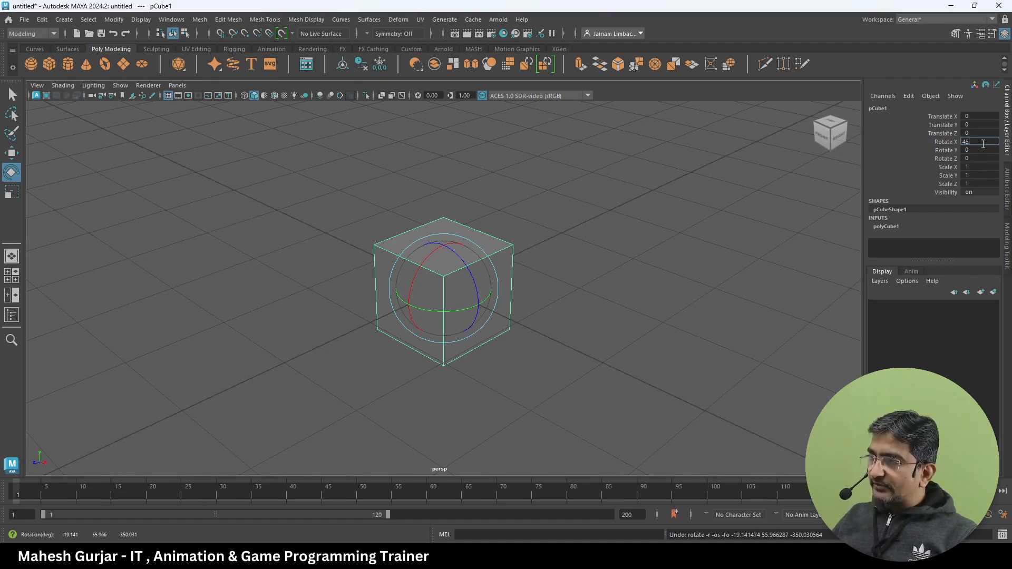
pyautogui.press('Return')
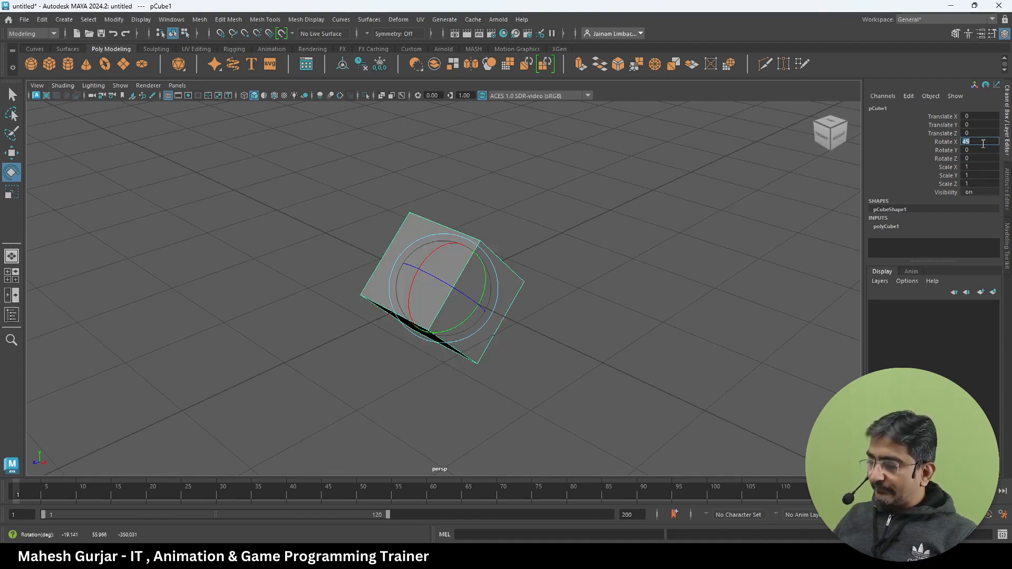
pyautogui.write('0')
pyautogui.press('Return')
# Step: Try a Rotate Y value of 45 on the cube, resetting the value to 0
pyautogui.click(981, 149)
pyautogui.write('45')
pyautogui.press('Return')
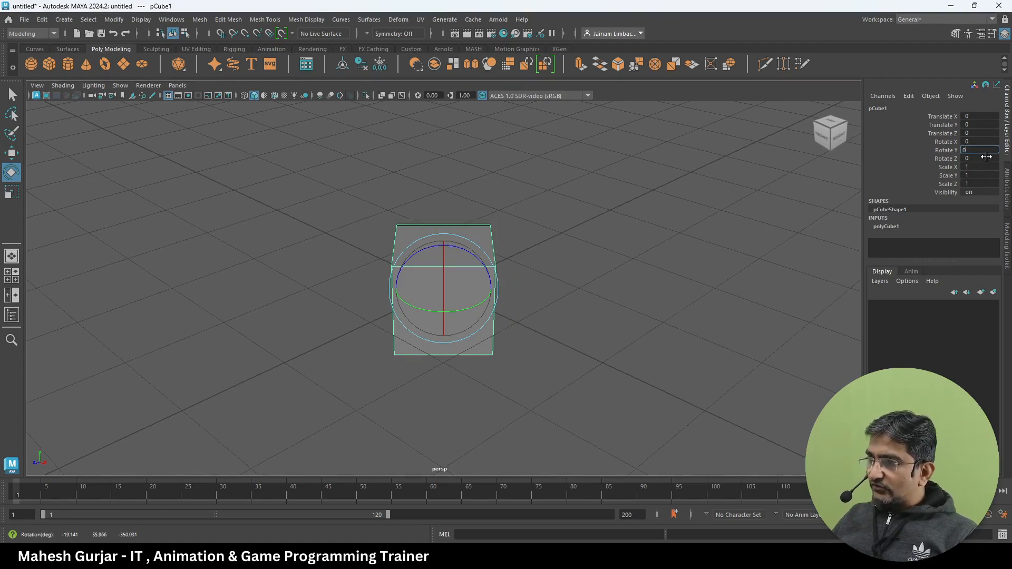
pyautogui.write('0')
pyautogui.press('Return')
# Step: Try a Rotate Z value of 45 on the cube, resetting the value to 0
pyautogui.click(982, 159)
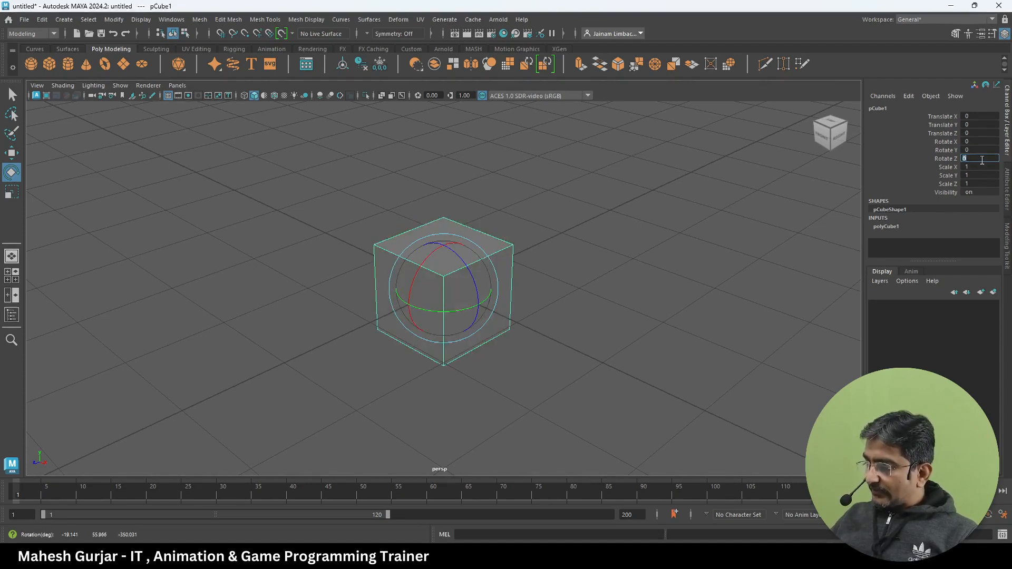
pyautogui.write('45')
pyautogui.press('Return')
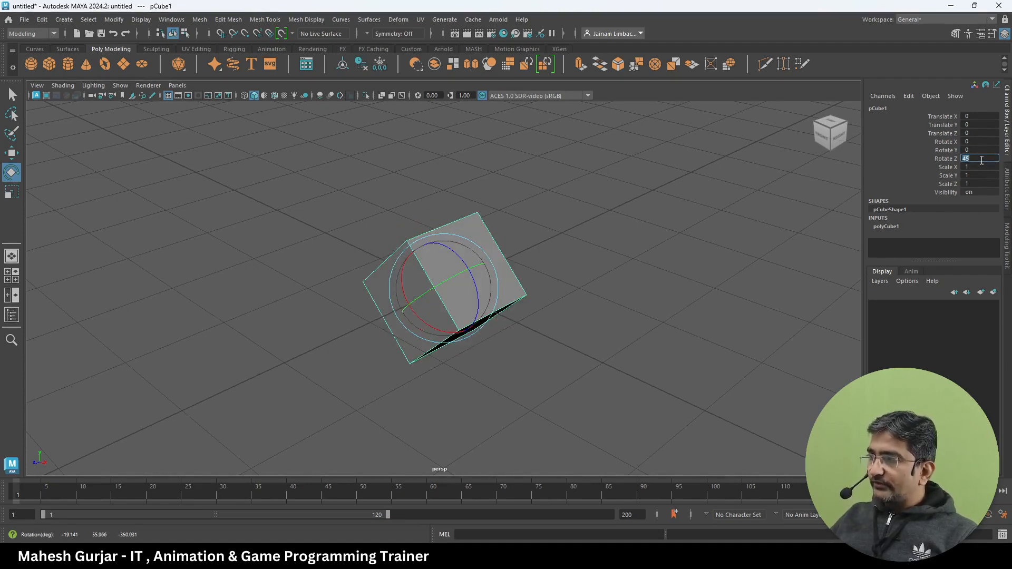
pyautogui.write('0')
pyautogui.press('Return')
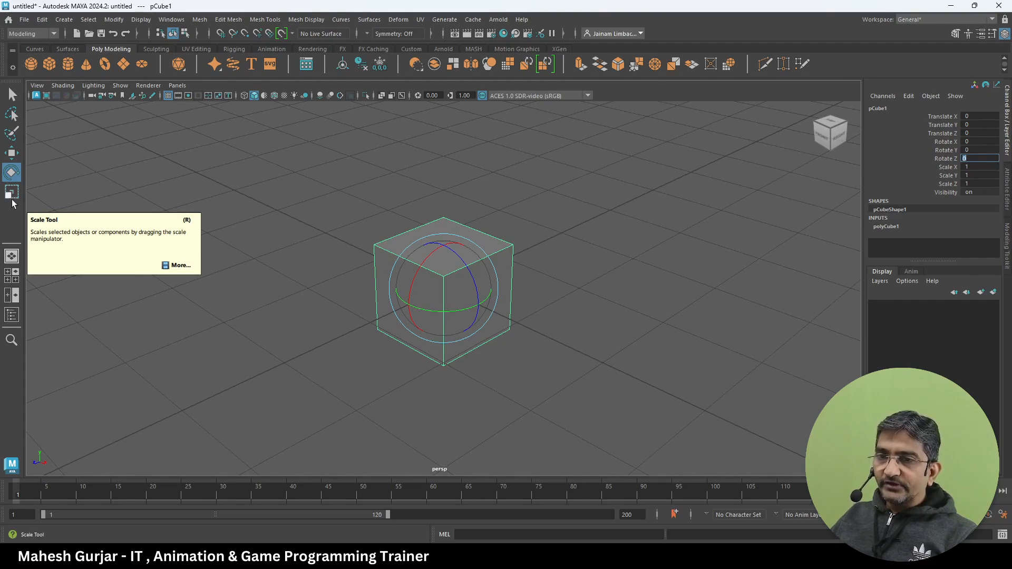
# Step: Activate the Scale tool and try single-axis scaling of the cube, about 3.55 in X, upward in Y and about 3.05 in Z, undoing each one
pyautogui.click(11, 193)
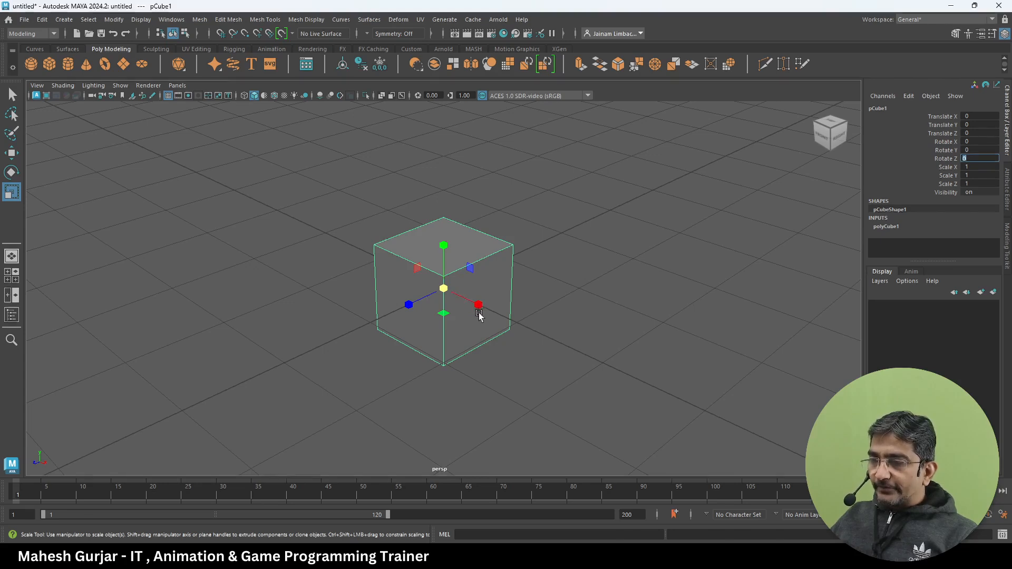
pyautogui.moveTo(480, 307); pyautogui.dragTo(592, 369)
pyautogui.hotkey('ctrl', 'z')
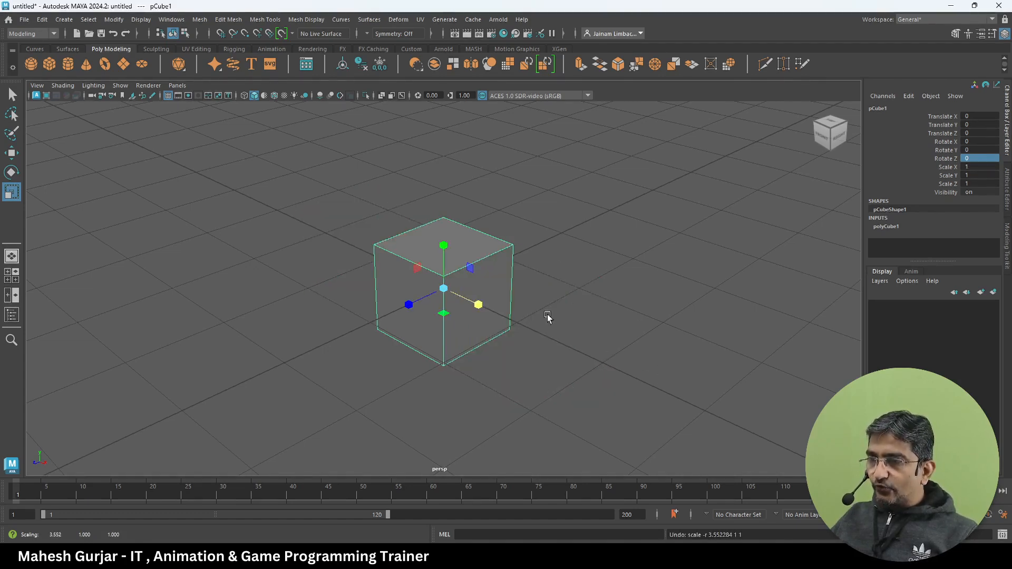
pyautogui.moveTo(444, 249); pyautogui.dragTo(445, 153)
pyautogui.hotkey('ctrl', 'z')
pyautogui.moveTo(409, 305); pyautogui.dragTo(319, 360)
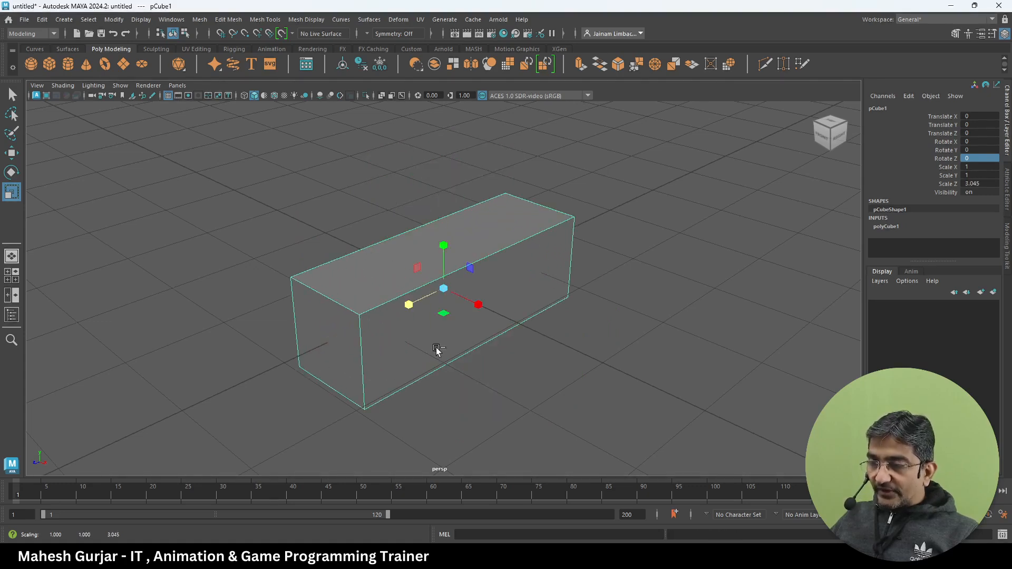
pyautogui.hotkey('ctrl', 'z')
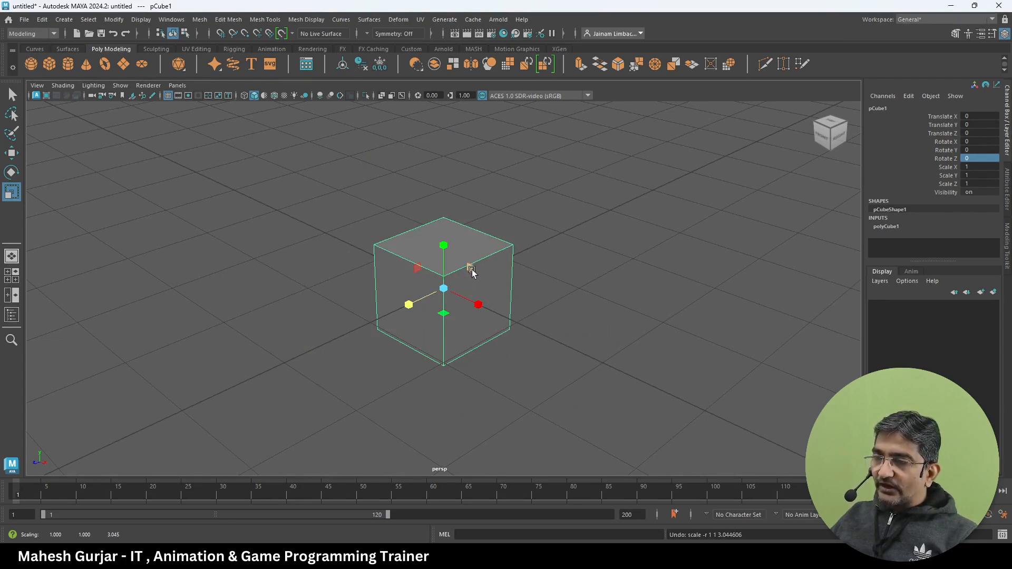
# Step: Try scaling the cube about 3.25 in XY, 3.55 in YZ, 4.31 in XZ and 2.96 uniformly, undoing each one
pyautogui.moveTo(472, 271); pyautogui.dragTo(549, 289)
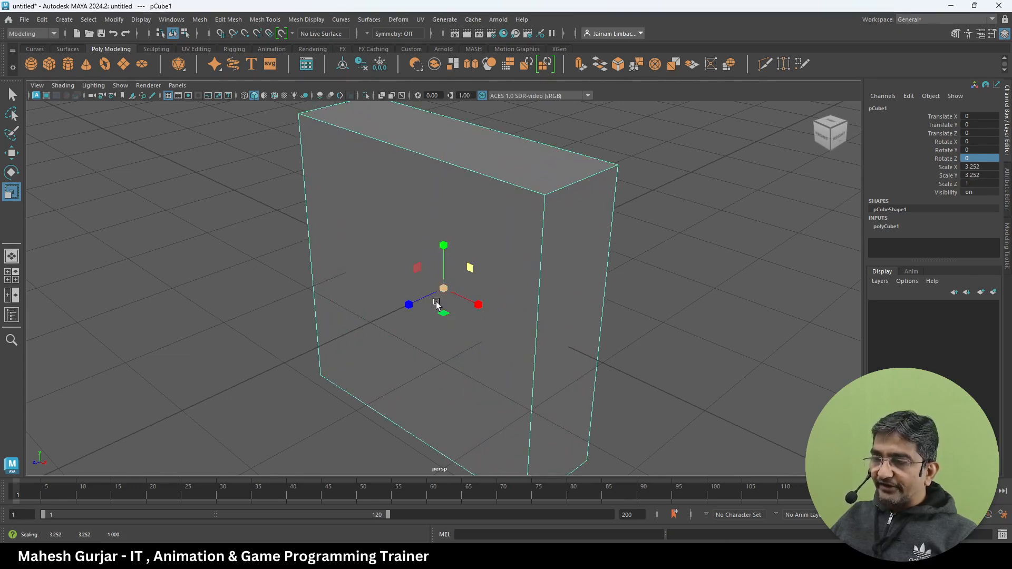
pyautogui.hotkey('ctrl', 'z')
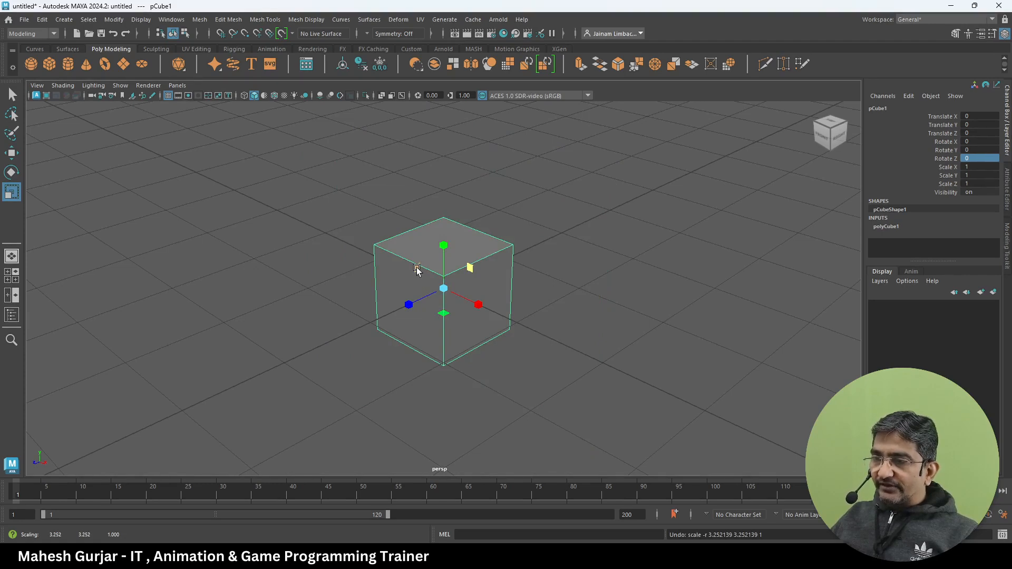
pyautogui.moveTo(417, 270); pyautogui.dragTo(355, 264)
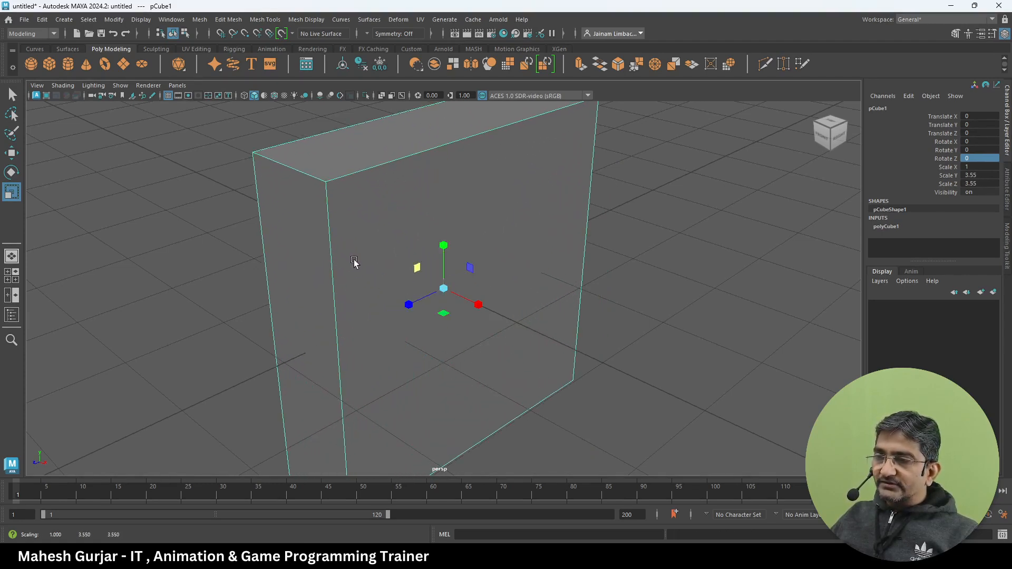
pyautogui.hotkey('ctrl', 'z')
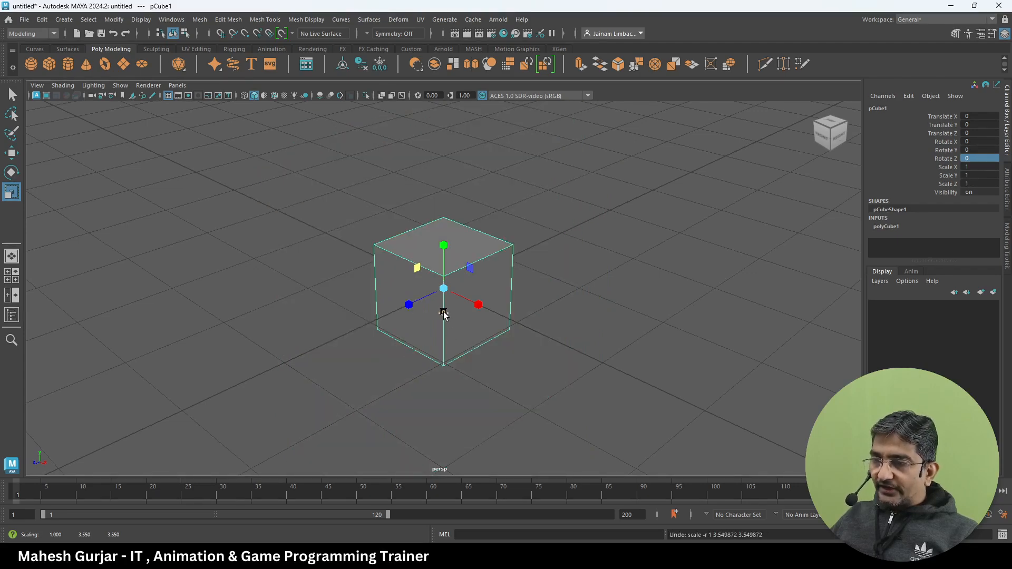
pyautogui.moveTo(443, 313); pyautogui.dragTo(417, 364)
pyautogui.hotkey('ctrl', 'z')
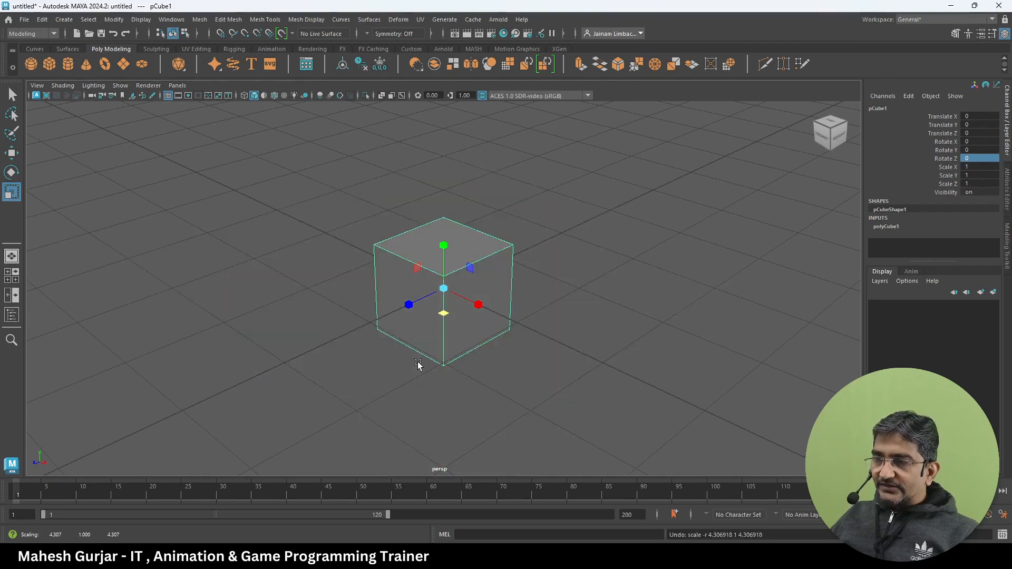
pyautogui.moveTo(444, 290); pyautogui.dragTo(605, 366)
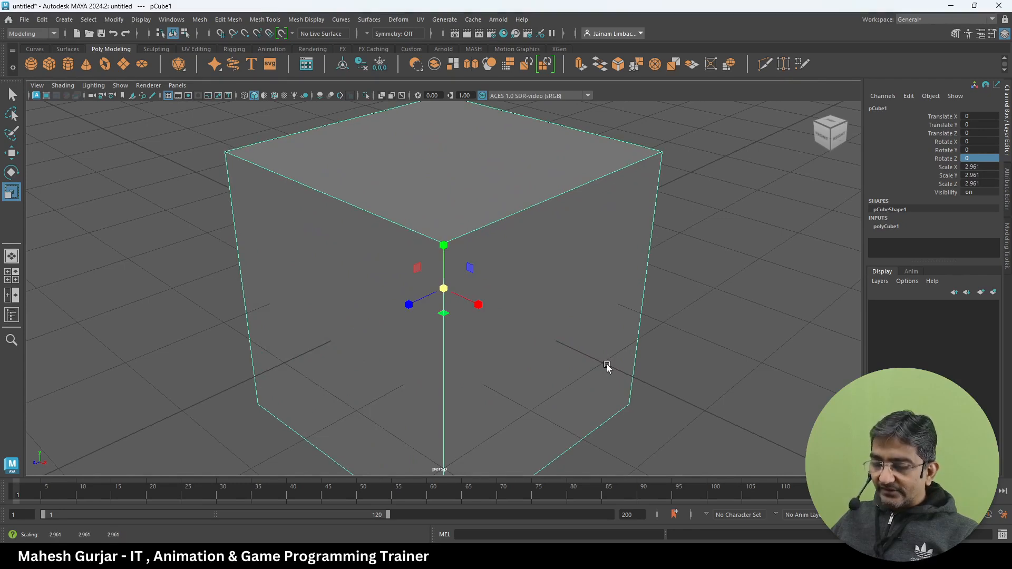
pyautogui.hotkey('ctrl', 'z')
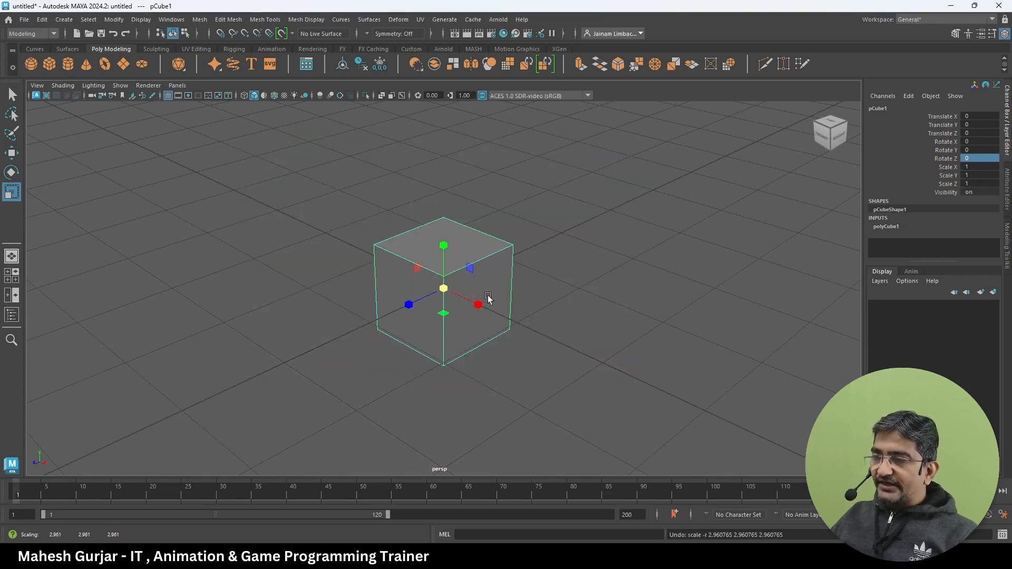
# Step: Try a Scale X value of 5 on the cube, resetting the value to 1
pyautogui.doubleClick(981, 167)
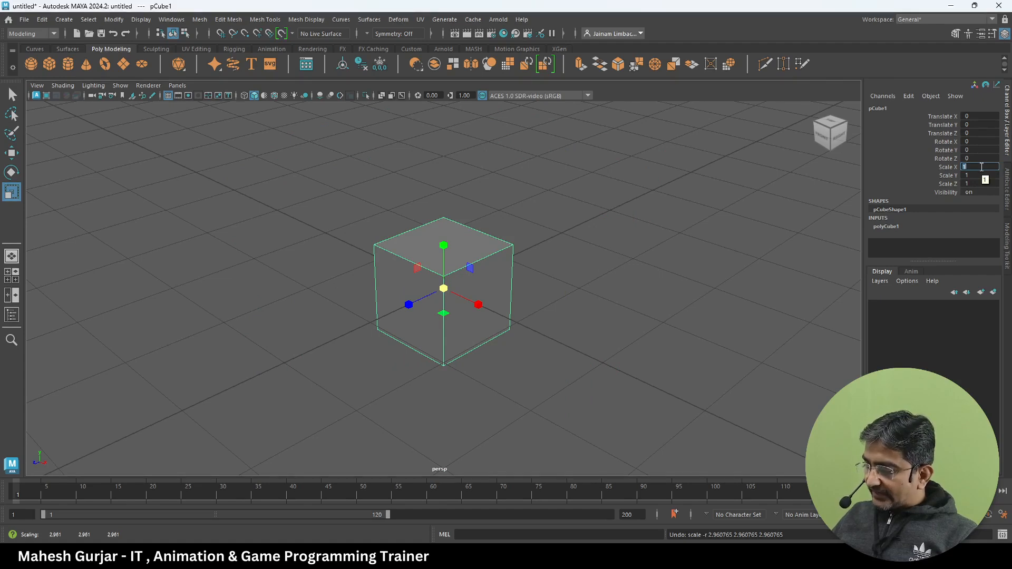
pyautogui.write('5')
pyautogui.press('Return')
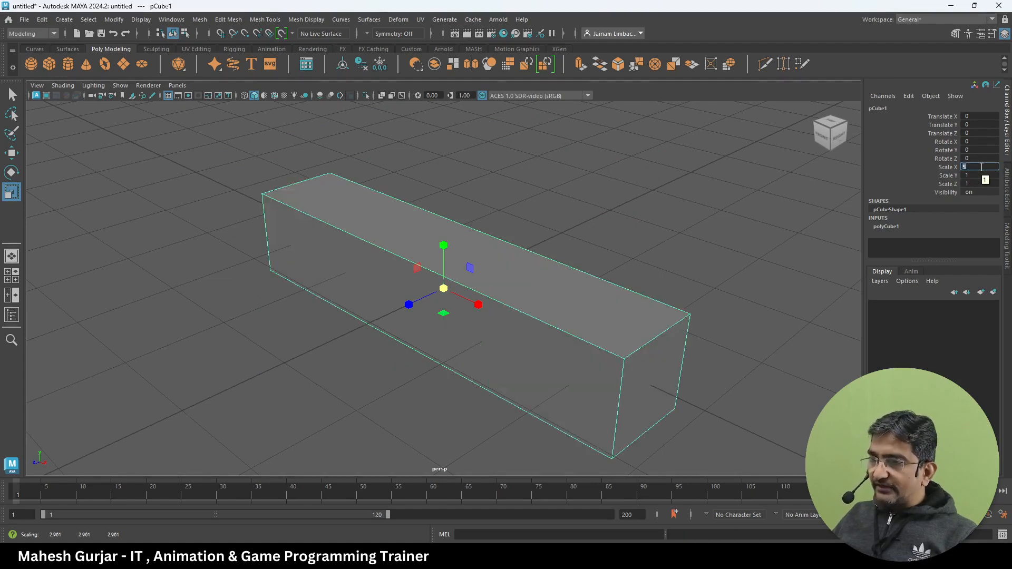
pyautogui.write('1')
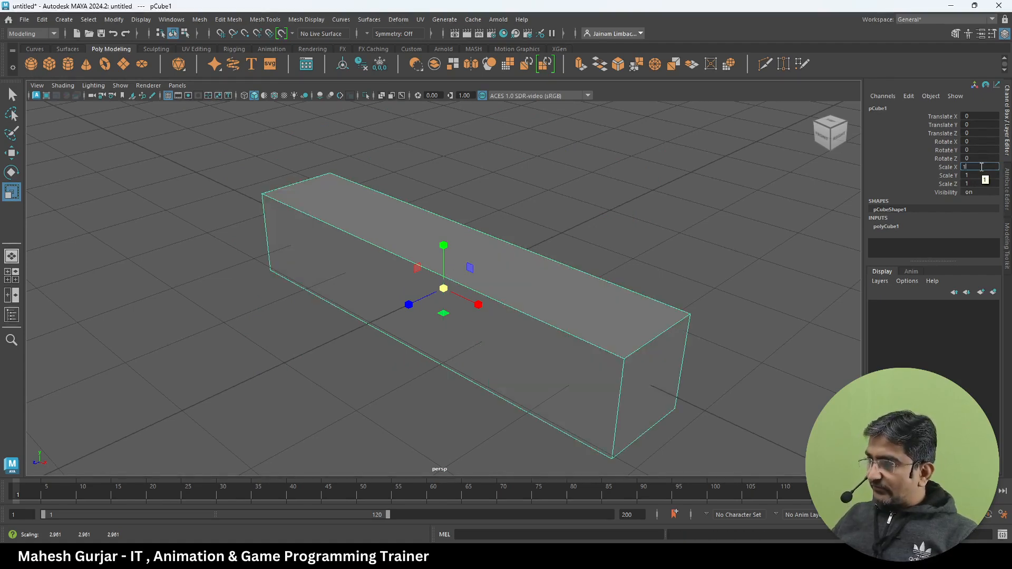
pyautogui.press('Return')
# Step: Try Scale Y values of 5 and 0 on the cube, resetting the value to 1 after each
pyautogui.click(982, 176)
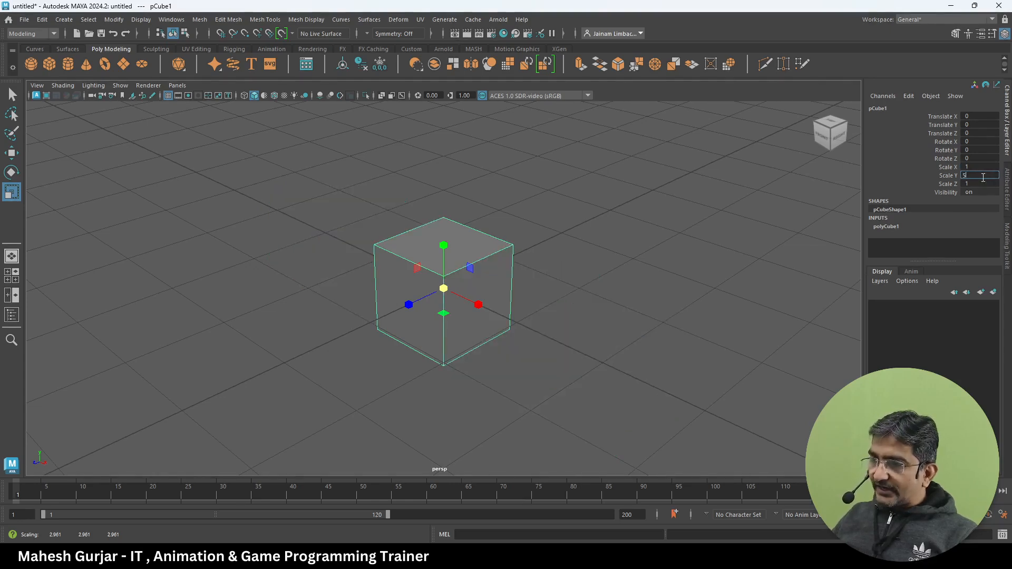
pyautogui.press('Return')
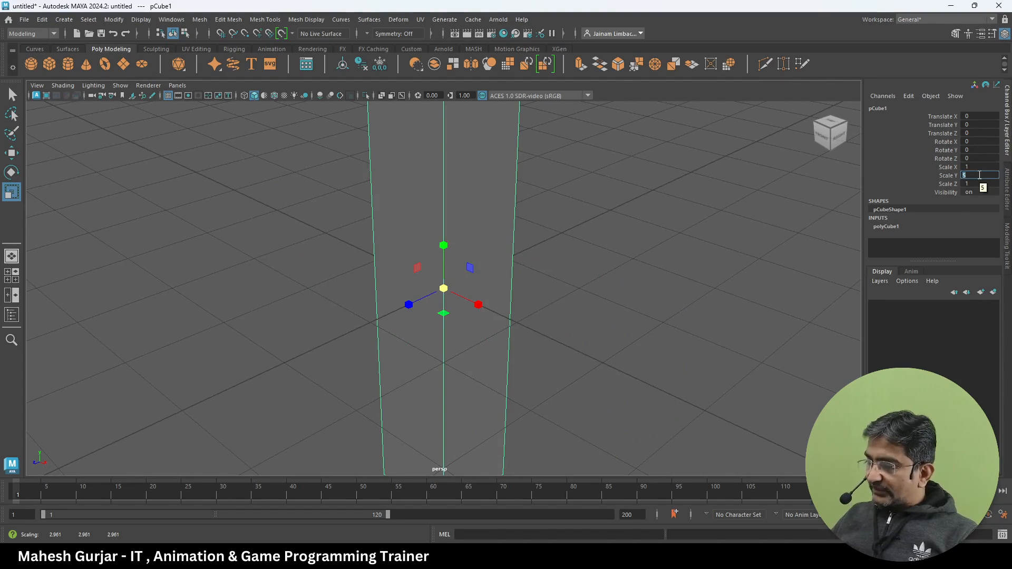
pyautogui.write('1')
pyautogui.press('Return')
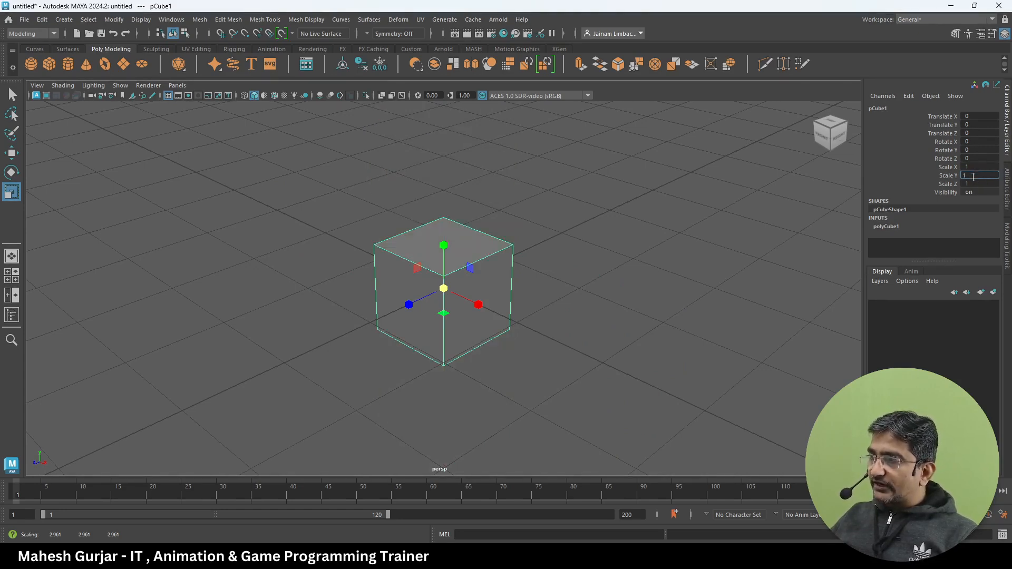
pyautogui.write('0')
pyautogui.press('Return')
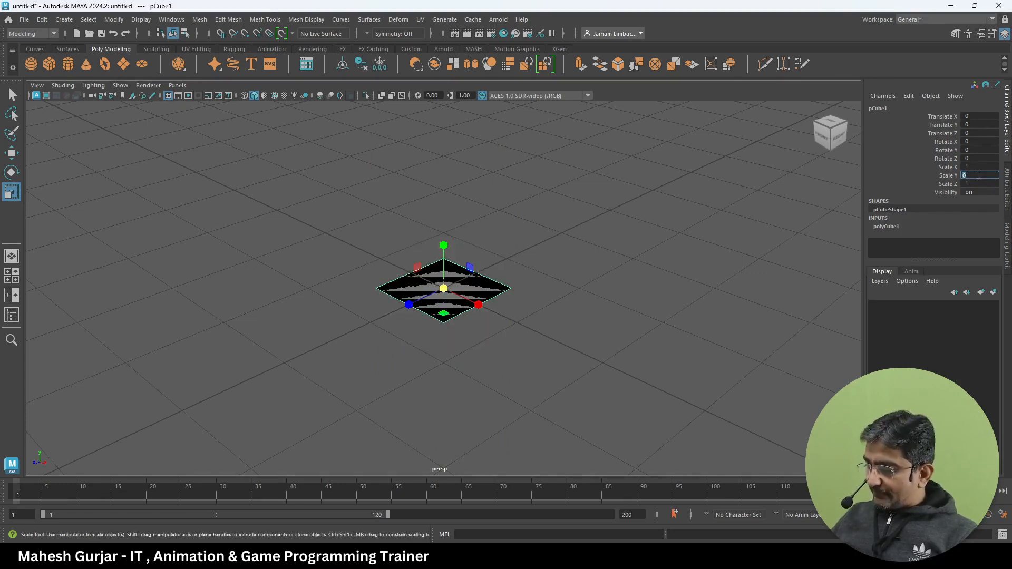
pyautogui.write('1')
pyautogui.press('Return')
# Step: Try a Scale Z value of 5 on the cube, resetting the value to 1
pyautogui.click(979, 184)
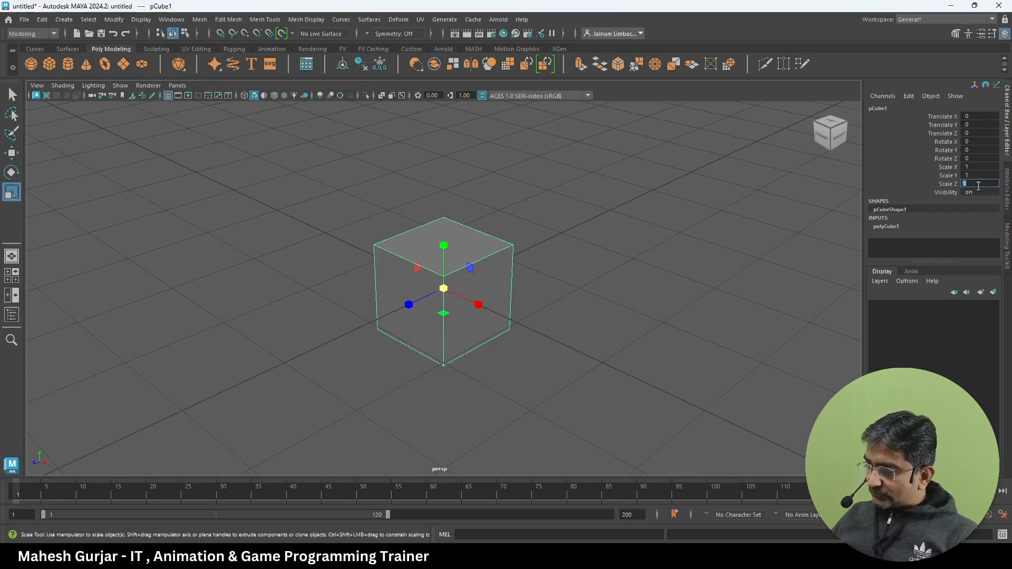
pyautogui.write('5')
pyautogui.press('Return')
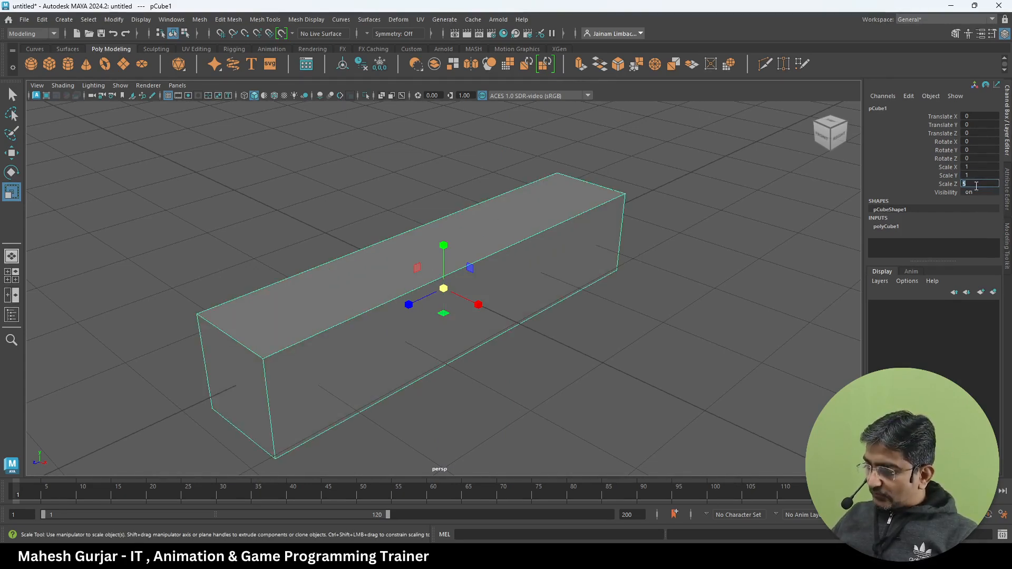
pyautogui.write('1')
pyautogui.press('Return')
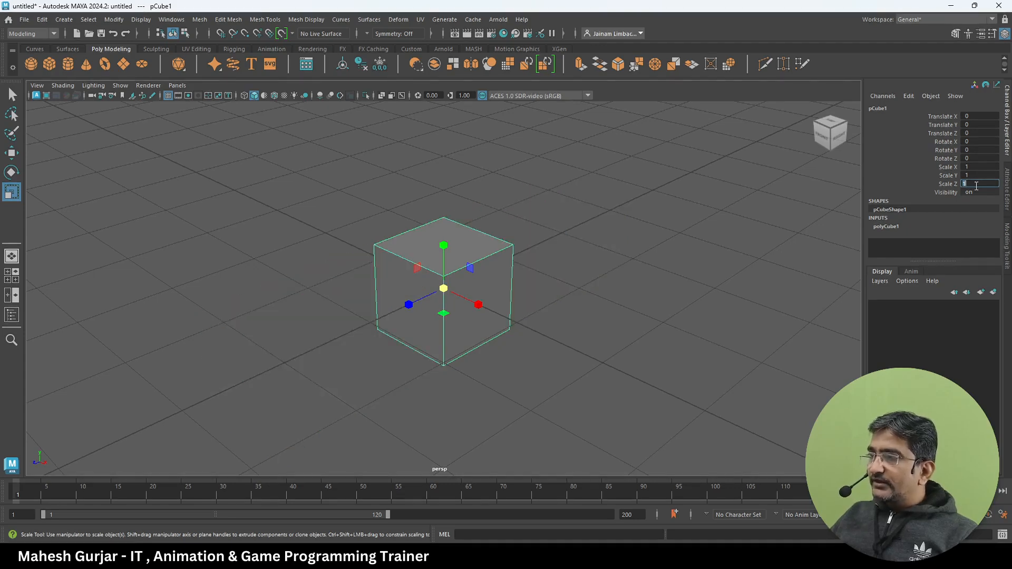
# Step: Try a value of 2 for Scale X, Y and Z together on the cube, resetting all three to 1
pyautogui.moveTo(976, 168); pyautogui.dragTo(979, 186)
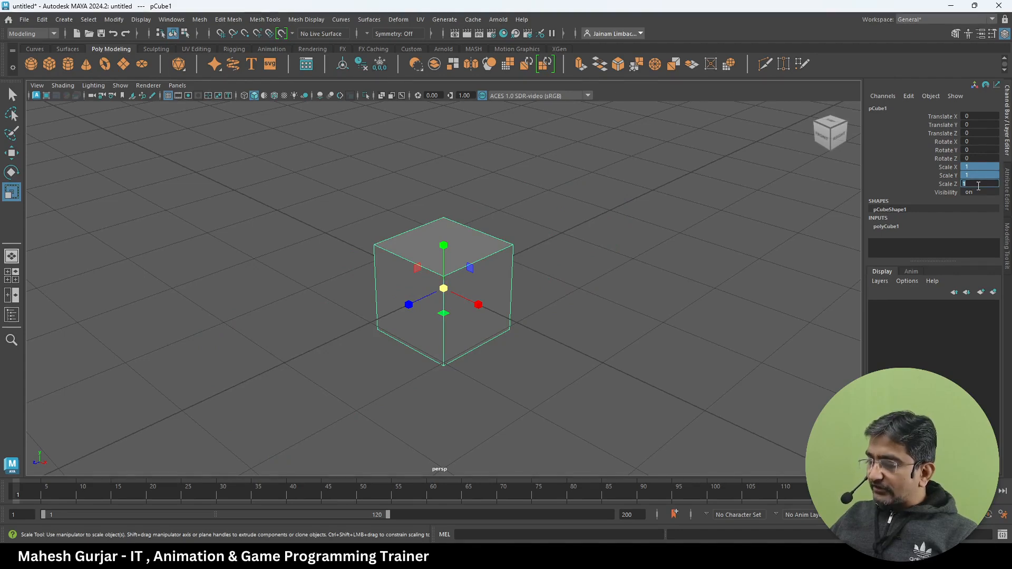
pyautogui.write('2')
pyautogui.press('Return')
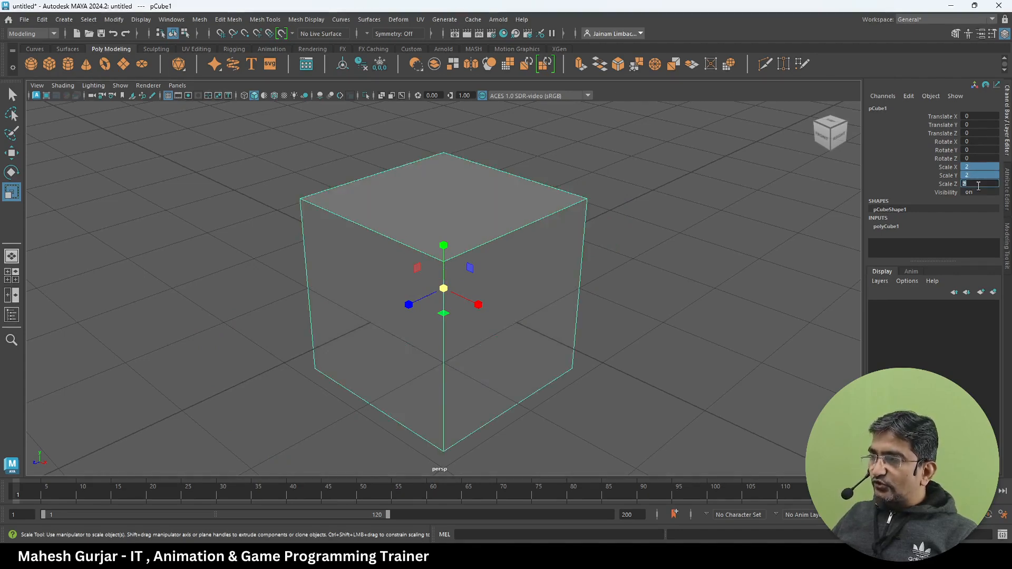
pyautogui.click(881, 251)
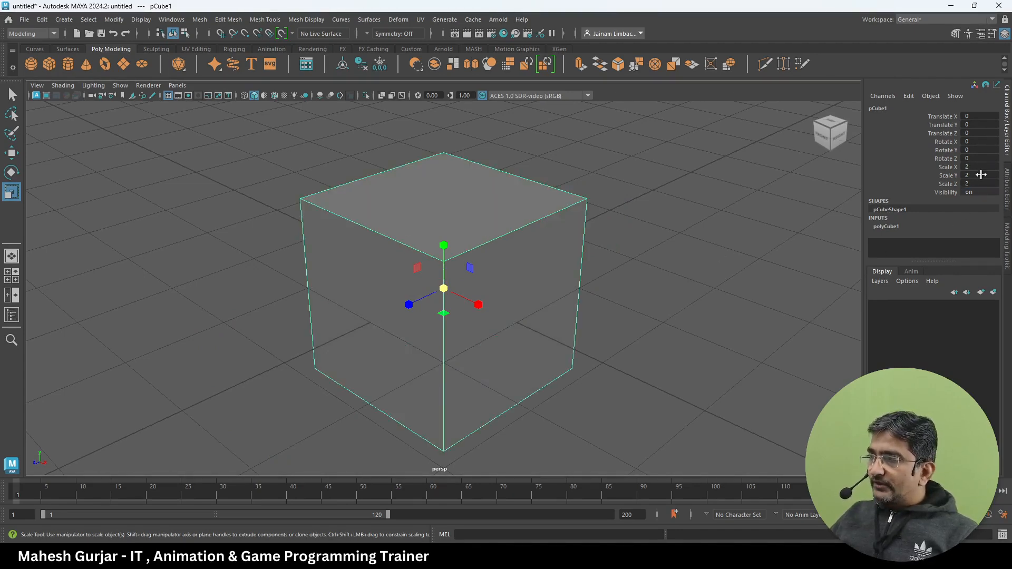
pyautogui.moveTo(977, 166); pyautogui.dragTo(978, 183)
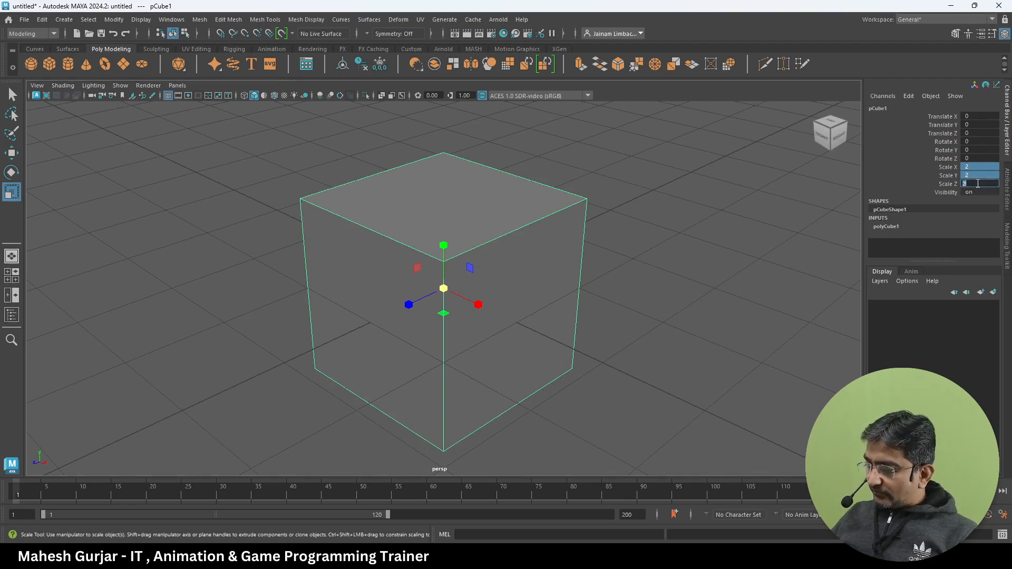
pyautogui.press('Return')
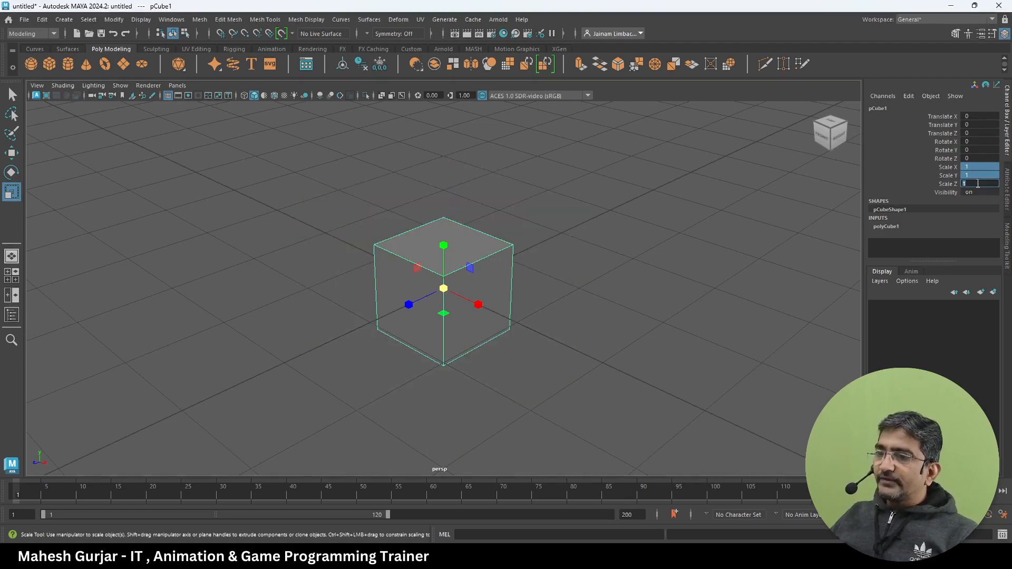
# Step: Deselect the cube and select it again with the Scale tool active
pyautogui.click(529, 332)
pyautogui.click(9, 195)
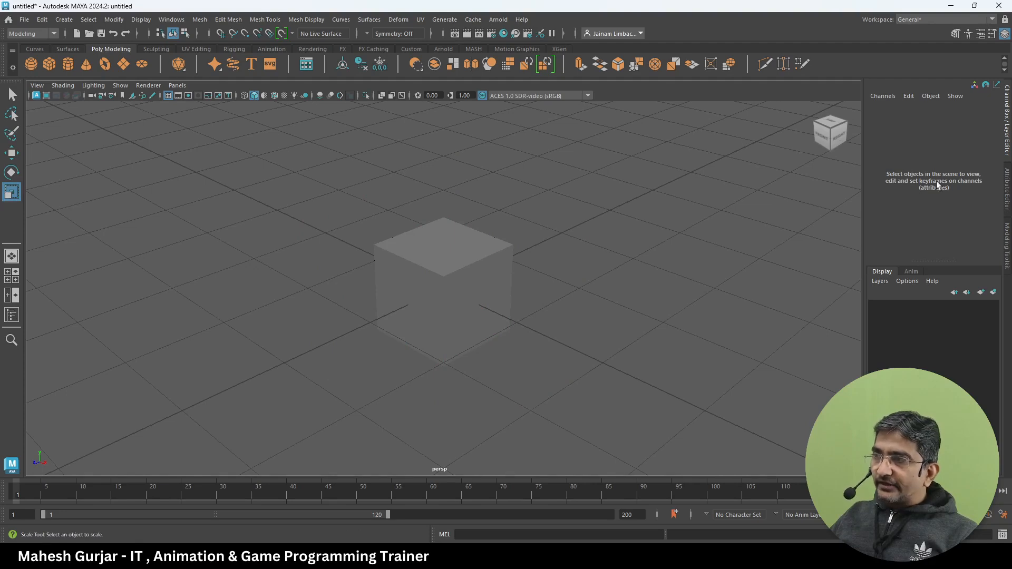
pyautogui.click(504, 274)
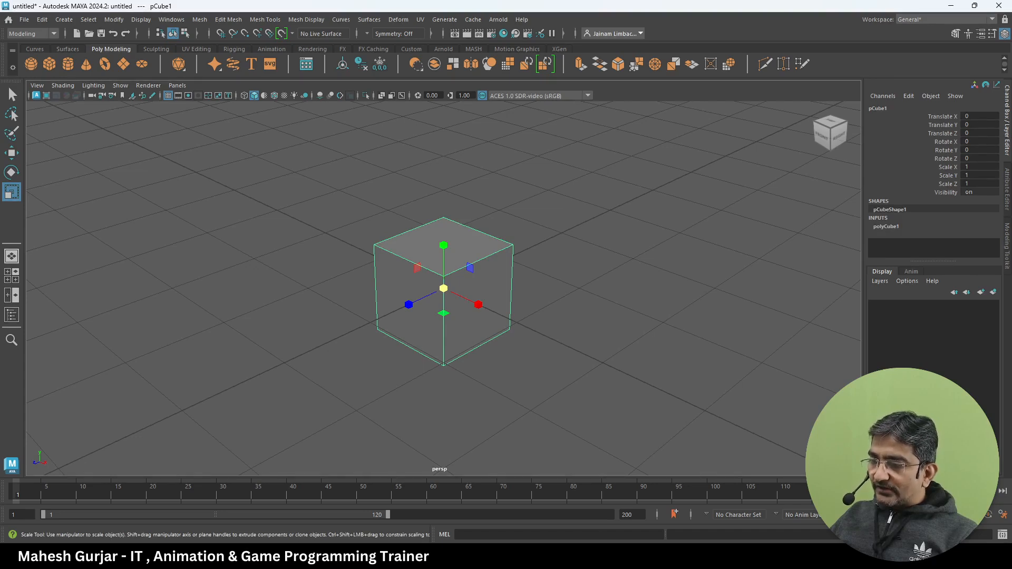
# Step: Switch to the PDF notes in the browser, review the Reset Transformations tip and return to Maya
pyautogui.click(563, 556)
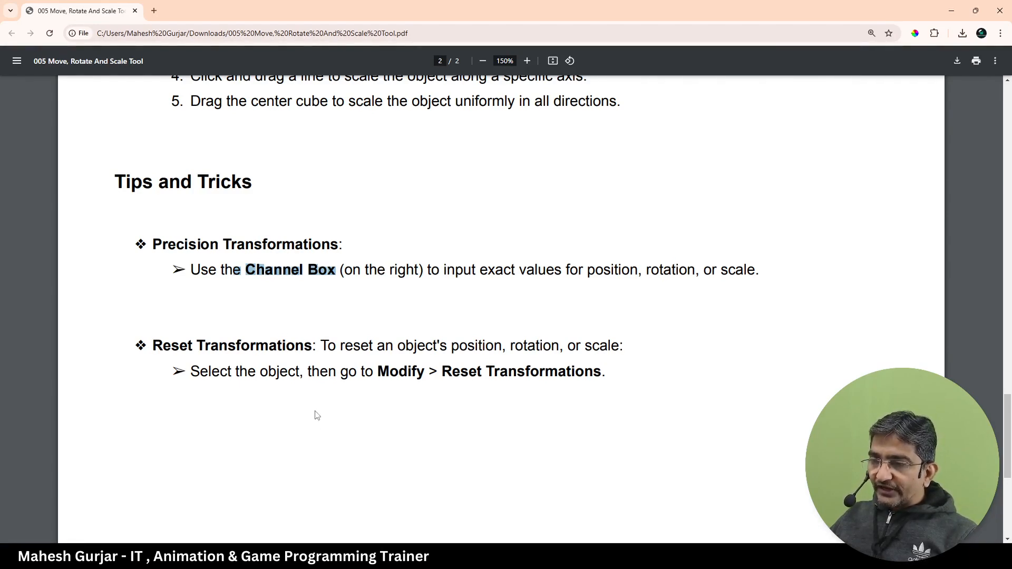
pyautogui.moveTo(377, 372); pyautogui.dragTo(614, 375)
pyautogui.click(446, 369)
pyautogui.click(567, 557)
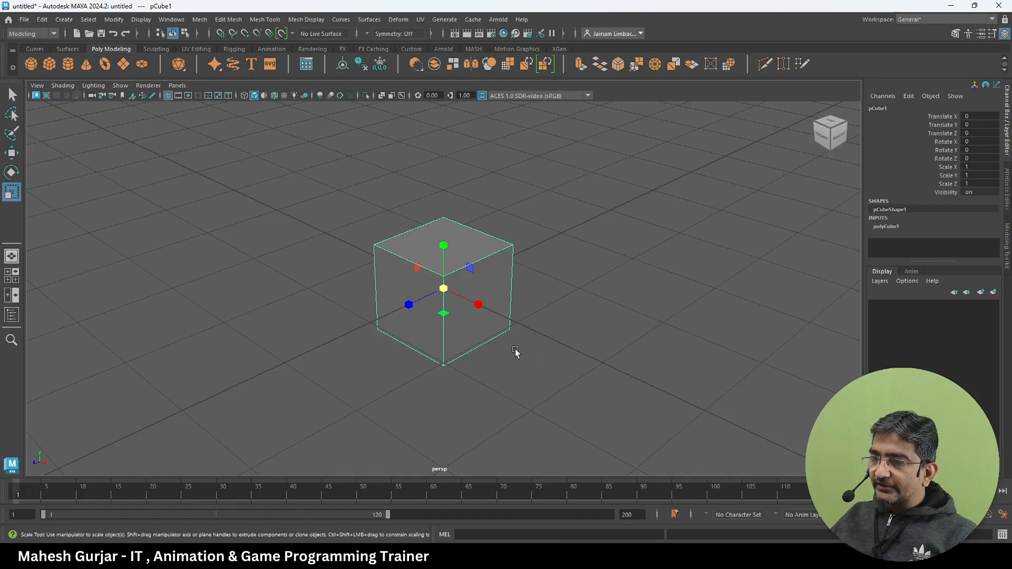
# Step: Scale the cube freehand to about 2.2 in X, 1.7 in Y and 3.1 in Z, and move it about 1.6 along X
pyautogui.moveTo(478, 305); pyautogui.dragTo(533, 338)
pyautogui.moveTo(409, 305); pyautogui.dragTo(321, 357)
pyautogui.moveTo(438, 251); pyautogui.dragTo(443, 214)
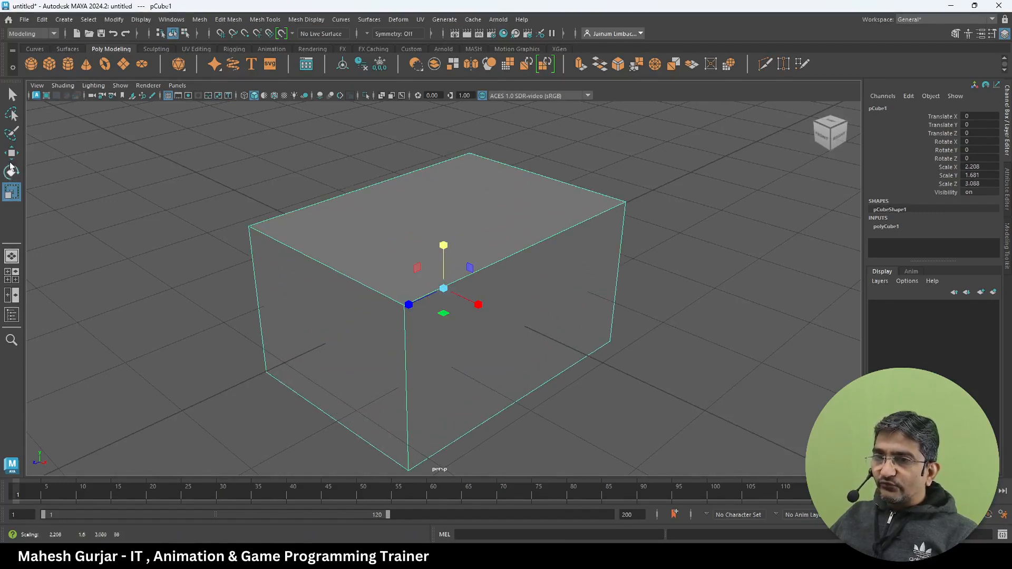
pyautogui.press('w')
pyautogui.moveTo(481, 307); pyautogui.dragTo(610, 361)
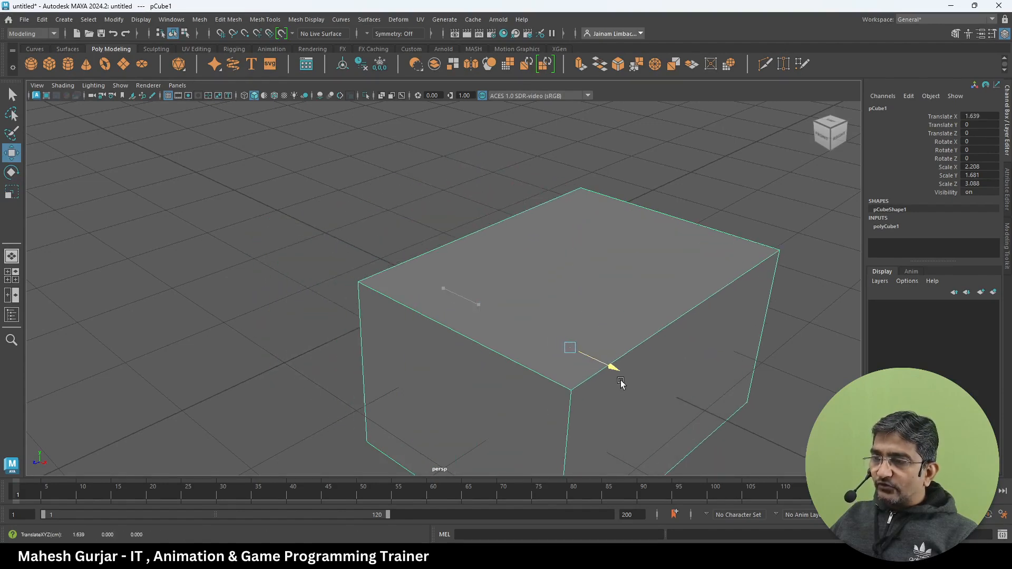
# Step: Rotate the cube about 55 degrees around X and reset all its transformations with Reset Transformations
pyautogui.click(11, 173)
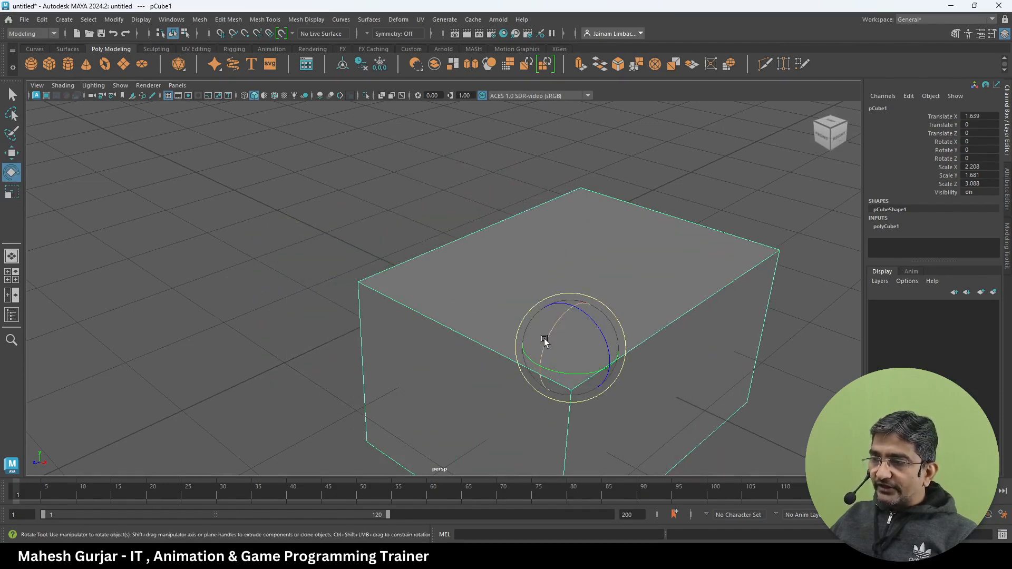
pyautogui.moveTo(549, 342); pyautogui.dragTo(545, 364)
pyautogui.scroll(-5, 627, 376)
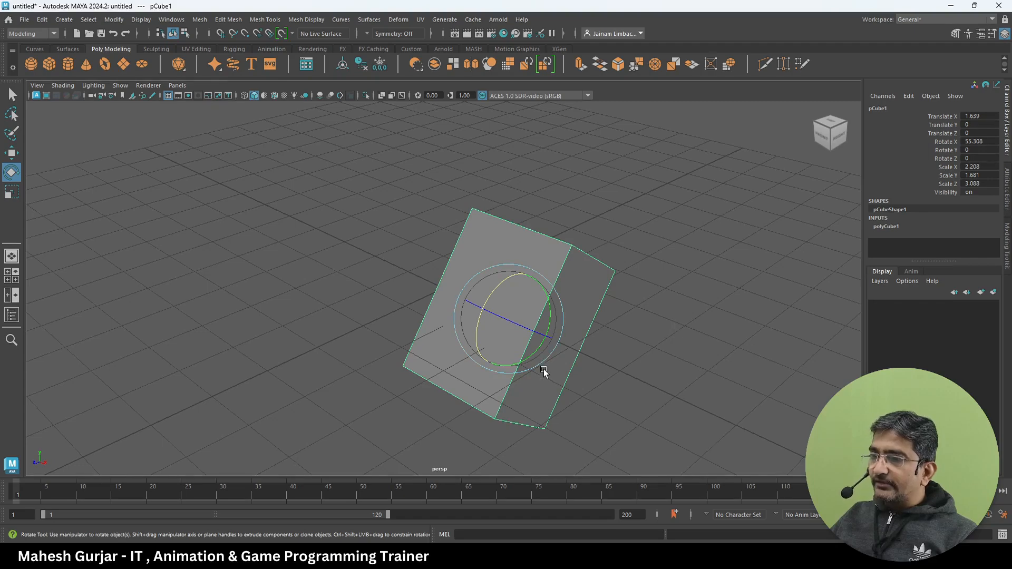
pyautogui.click(115, 20)
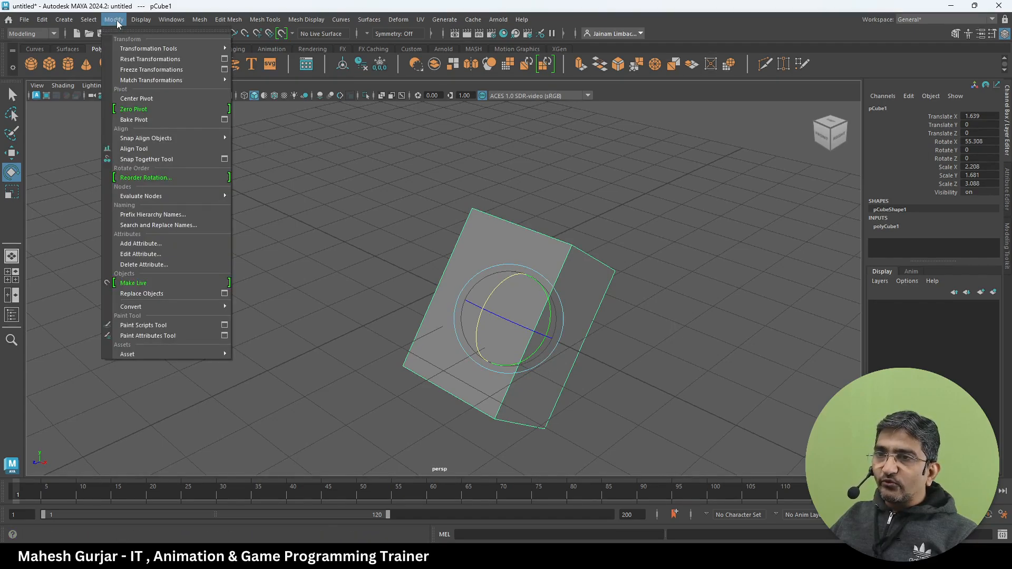
pyautogui.click(174, 61)
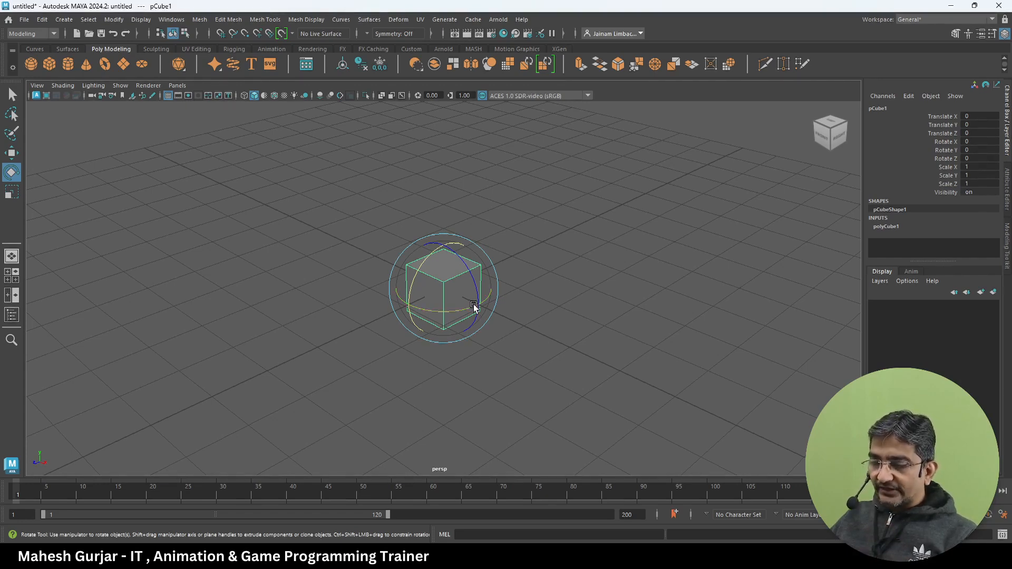
# Step: Transform the cube freehand to about 3.6 Scale X, -2.5 Translate Z and -46 degrees Rotate Z
pyautogui.press('r')
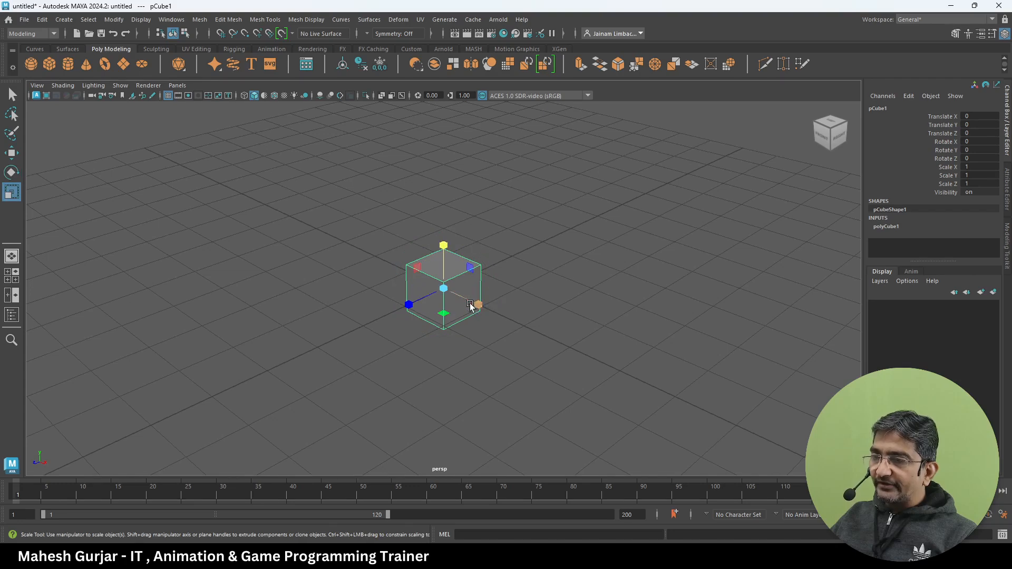
pyautogui.moveTo(482, 305); pyautogui.dragTo(594, 362)
pyautogui.press('w')
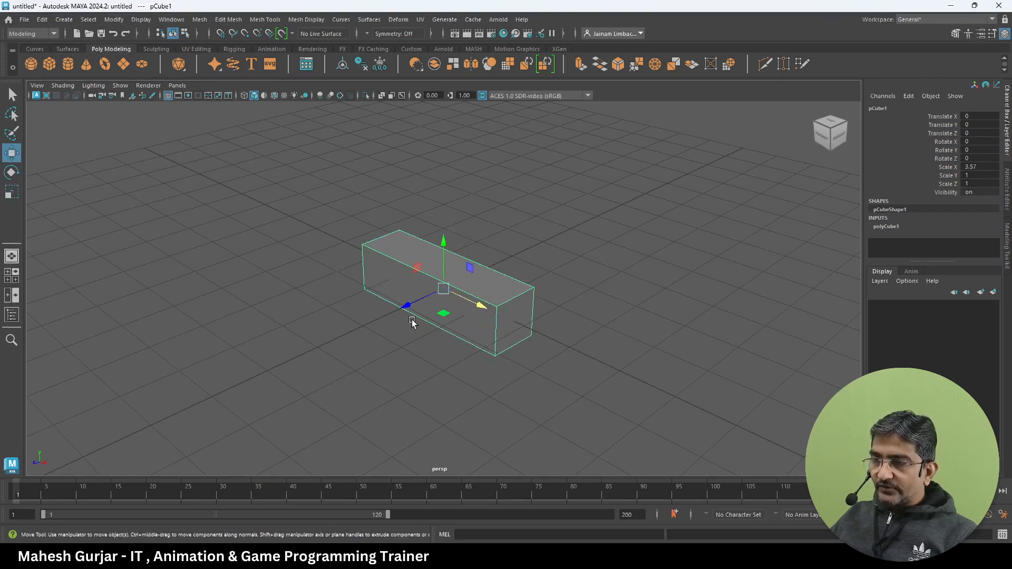
pyautogui.moveTo(409, 302); pyautogui.dragTo(504, 292)
pyautogui.press('e')
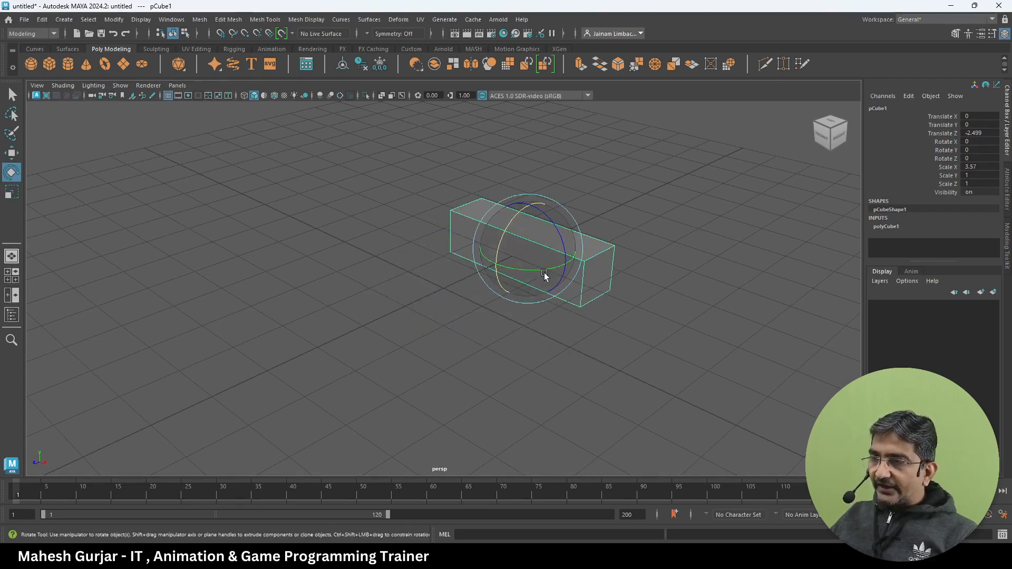
pyautogui.moveTo(562, 240); pyautogui.dragTo(568, 273)
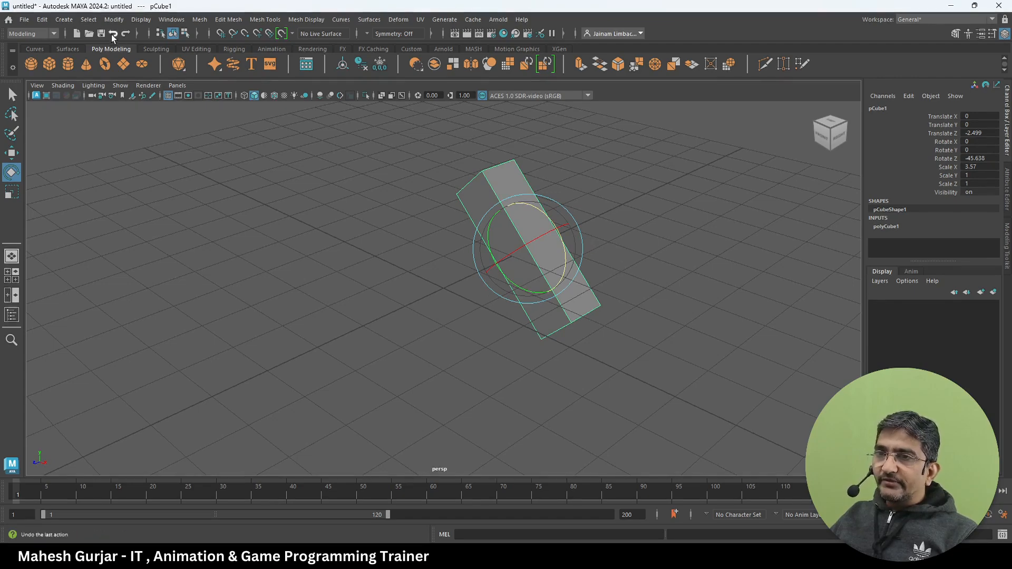
# Step: Reset only the cube's scale using the Reset Transformations options, with Translate and Rotate excluded
pyautogui.click(114, 19)
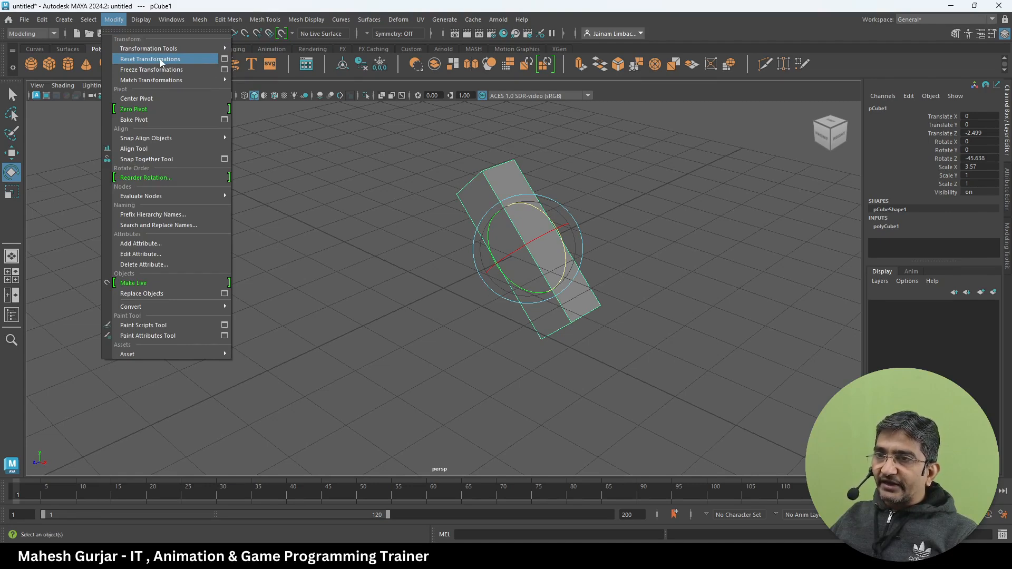
pyautogui.click(224, 59)
pyautogui.moveTo(230, 192); pyautogui.dragTo(259, 190)
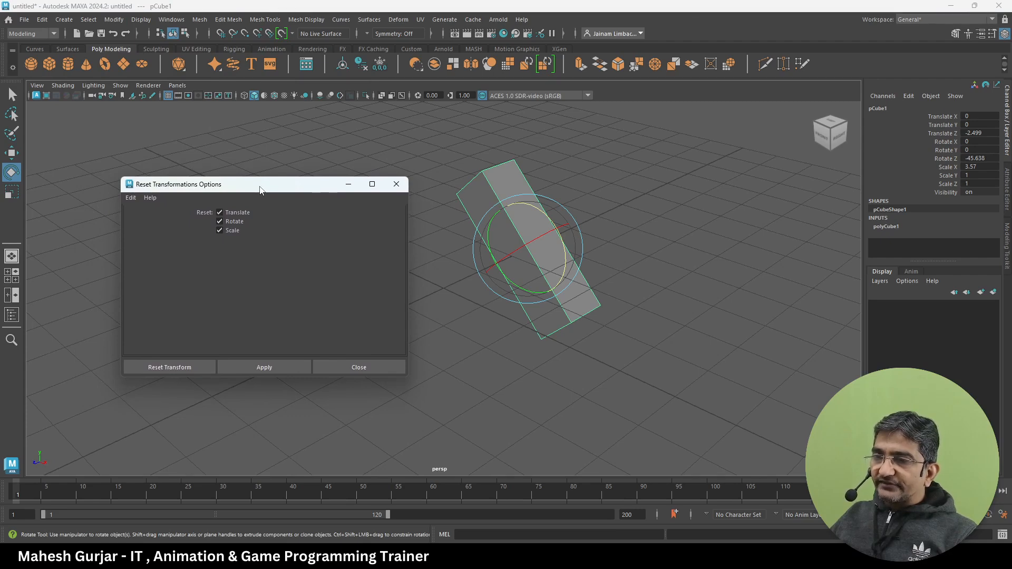
pyautogui.click(220, 222)
pyautogui.click(220, 231)
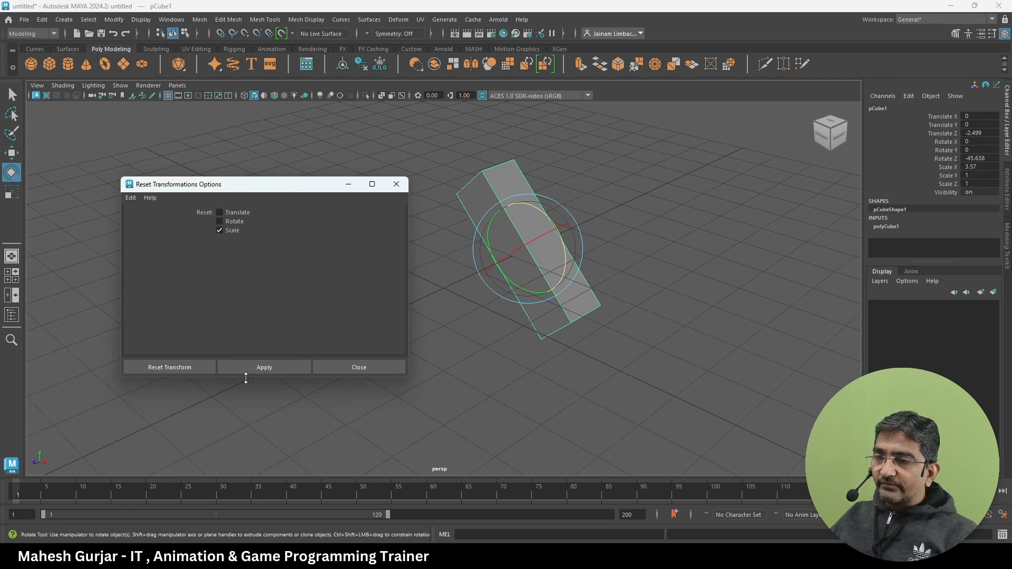
pyautogui.click(264, 368)
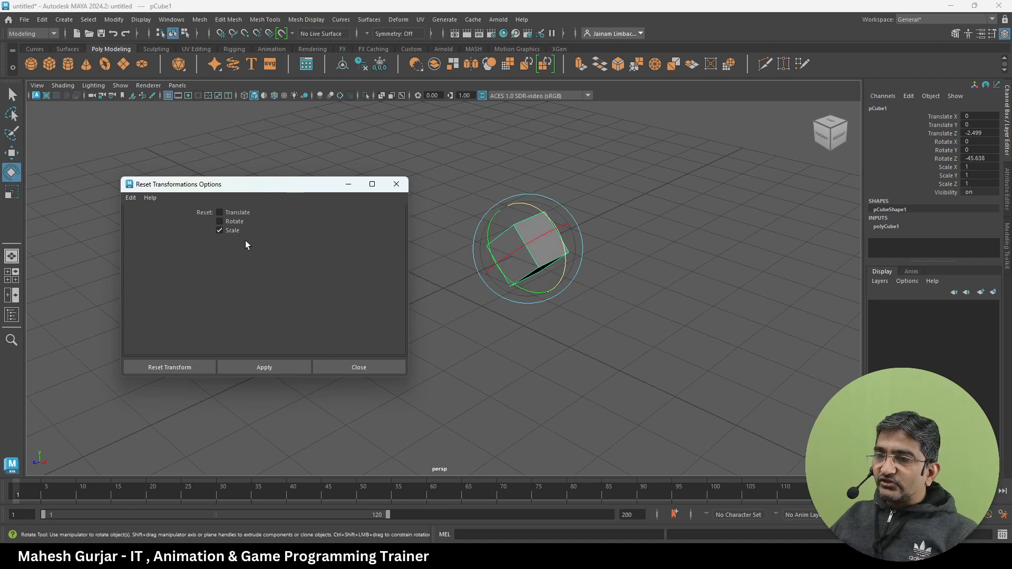
# Step: Include Translate and Rotate in the reset again, apply it to the cube and close the options
pyautogui.click(220, 212)
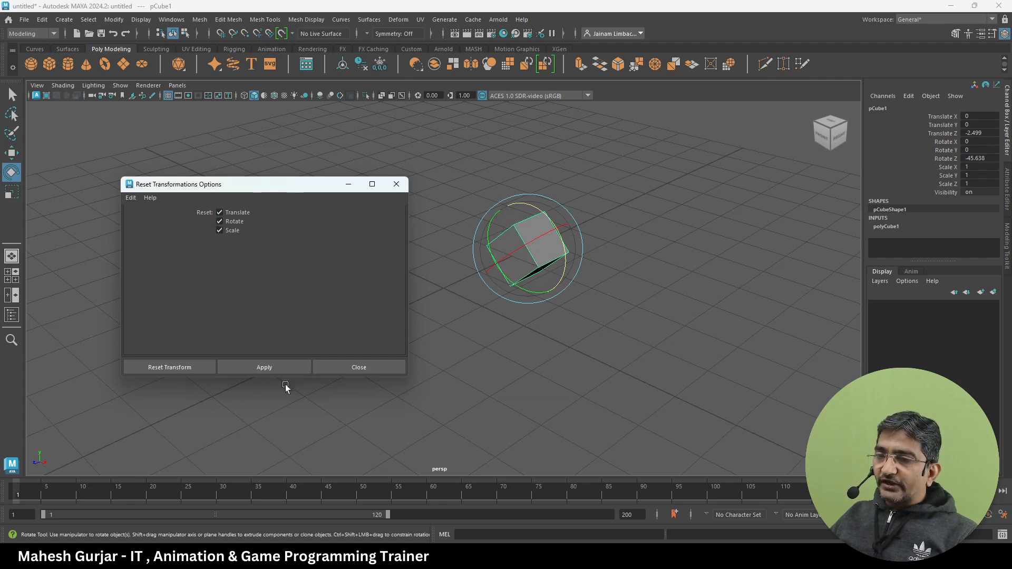
pyautogui.click(272, 368)
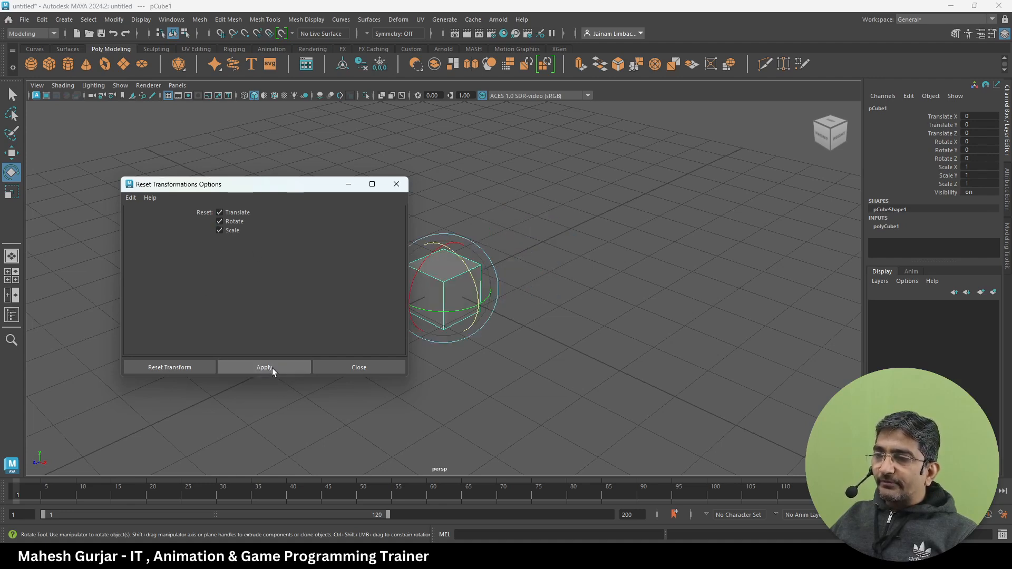
pyautogui.click(399, 188)
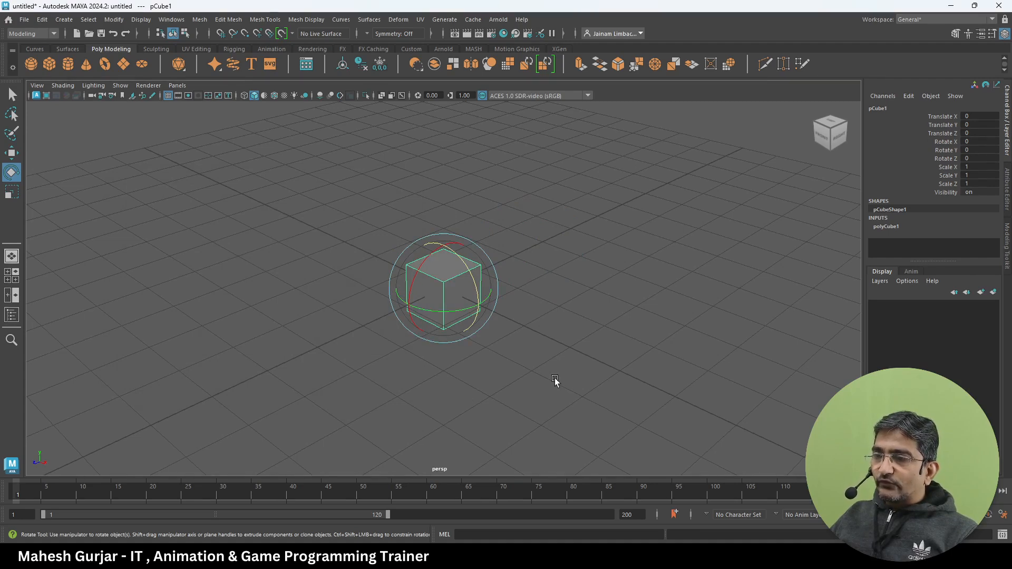